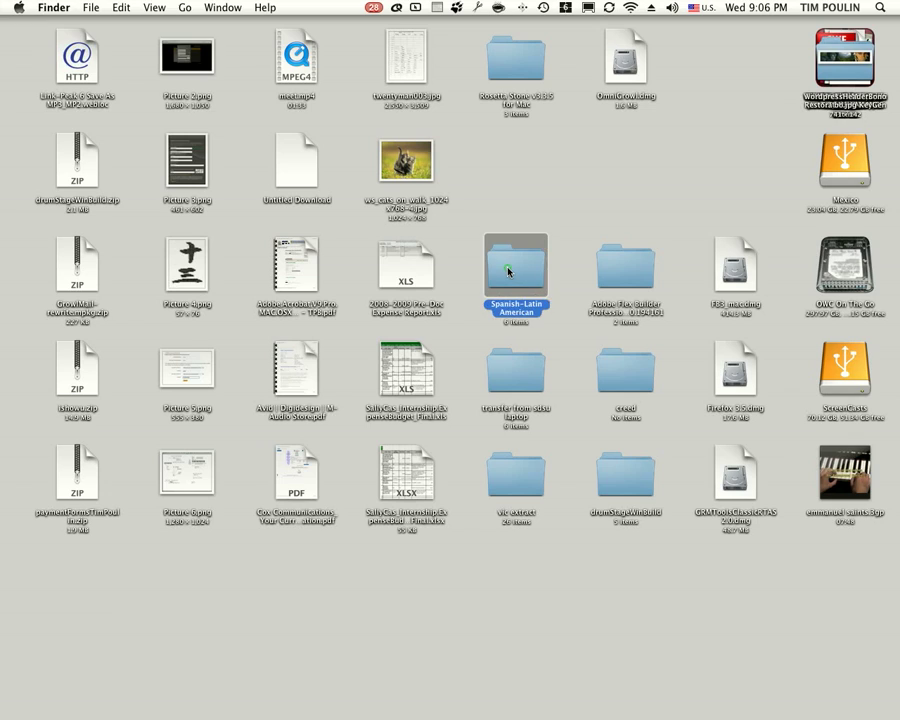
click(527, 214)
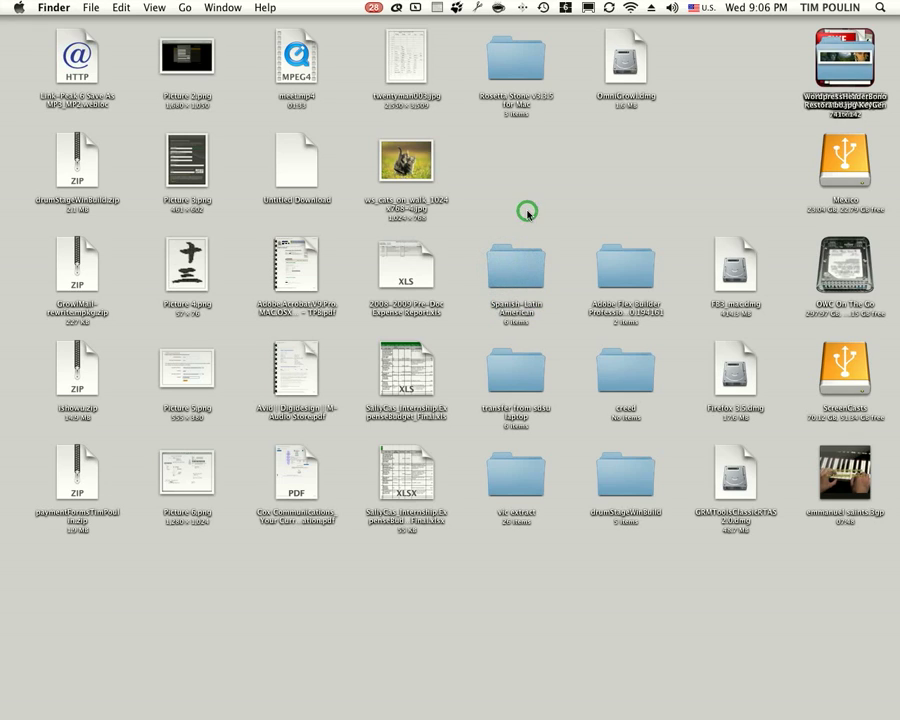
click(531, 67)
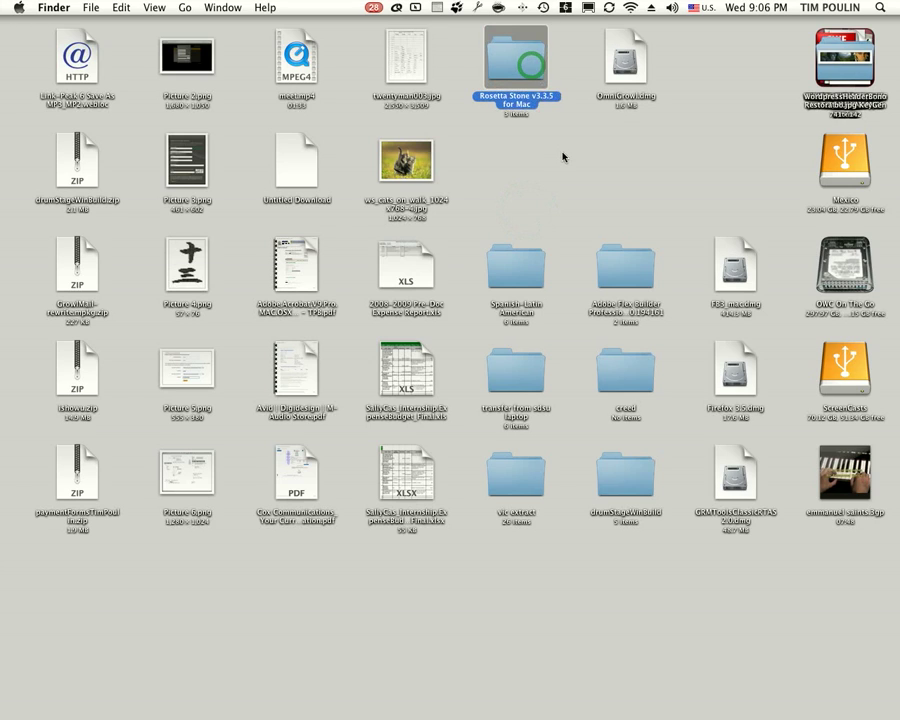
click(625, 258)
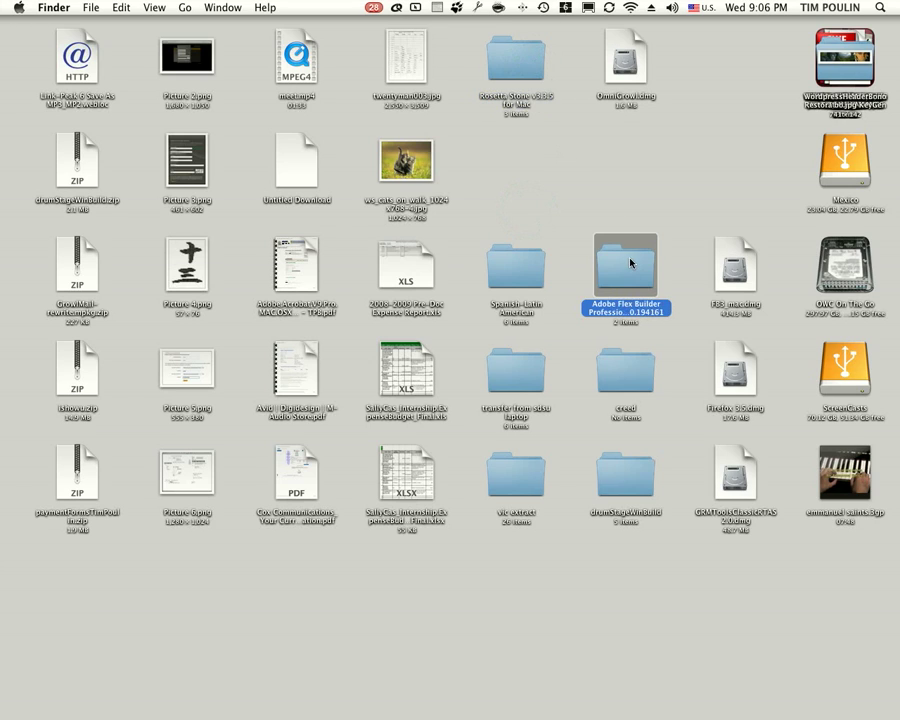
click(640, 362)
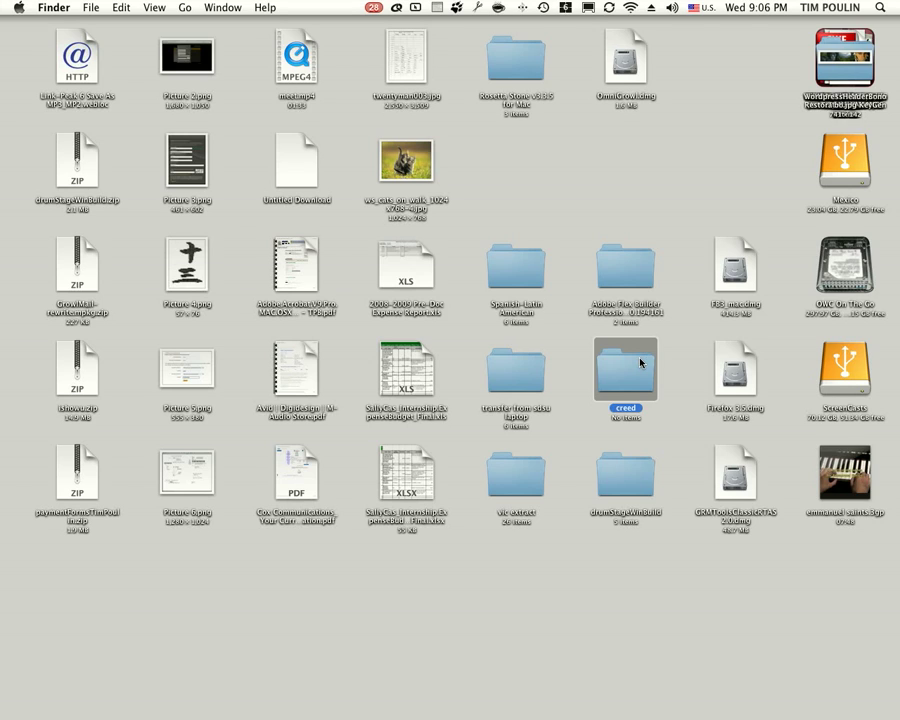
click(518, 362)
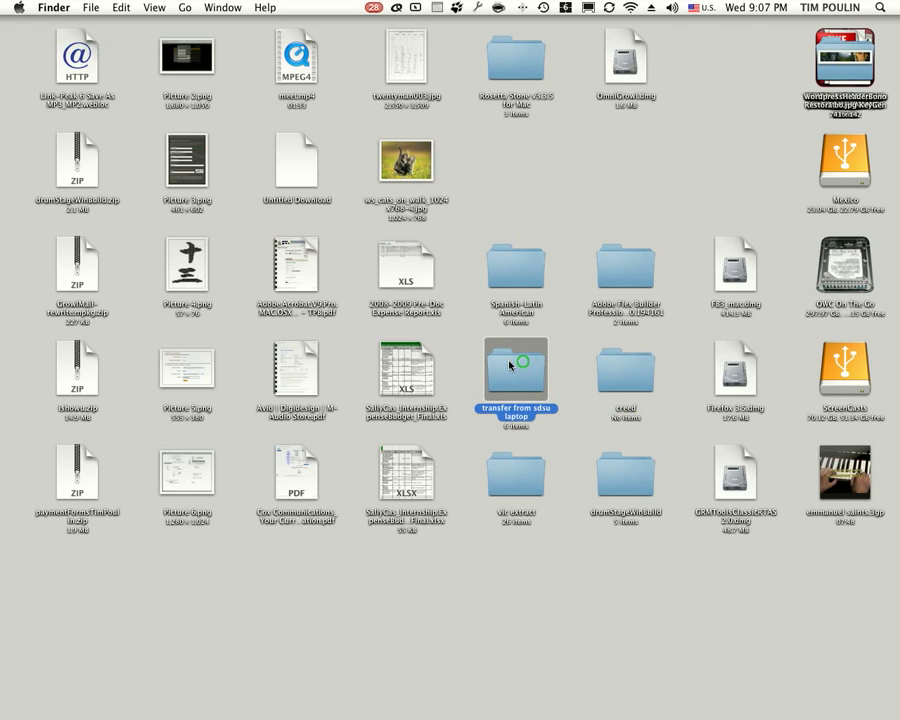
- Preview the internship expense budget .xls spreadsheet on the desktop with Quick Look and close the preview
click(415, 370)
click(415, 370)
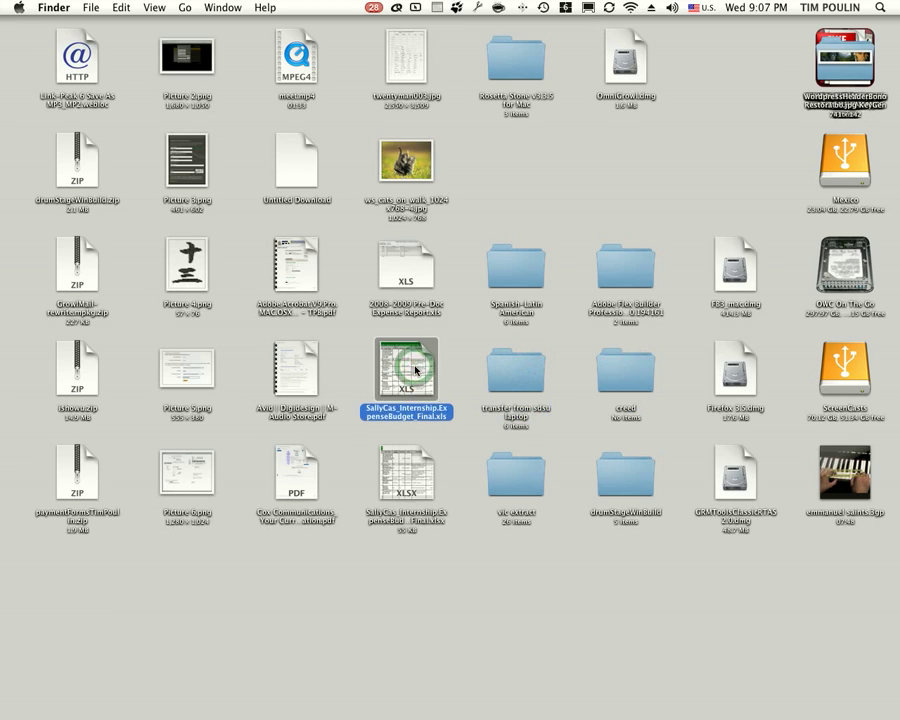
key(space)
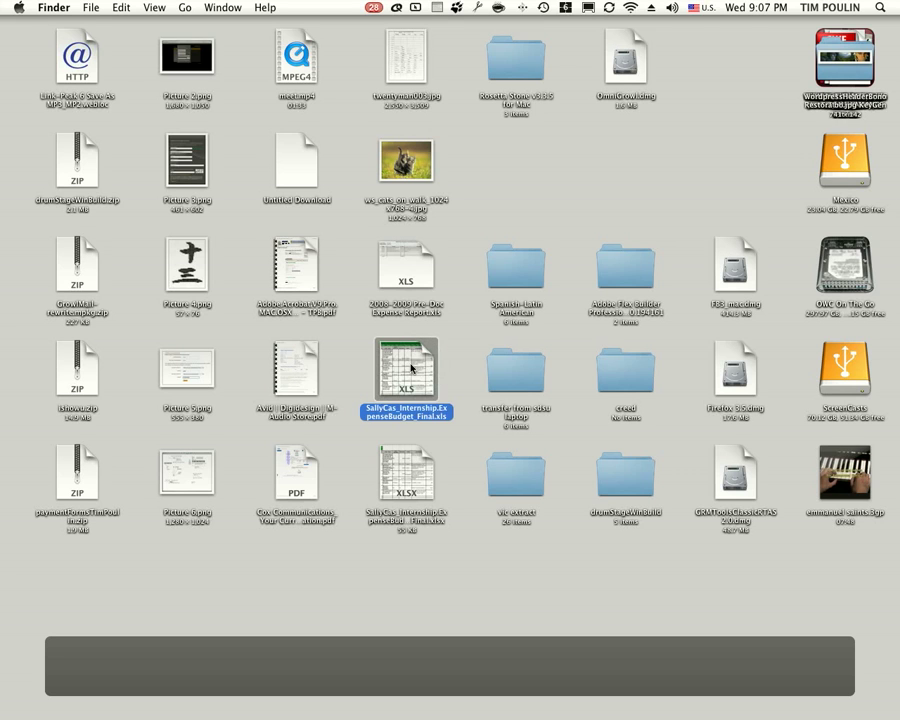
key(space)
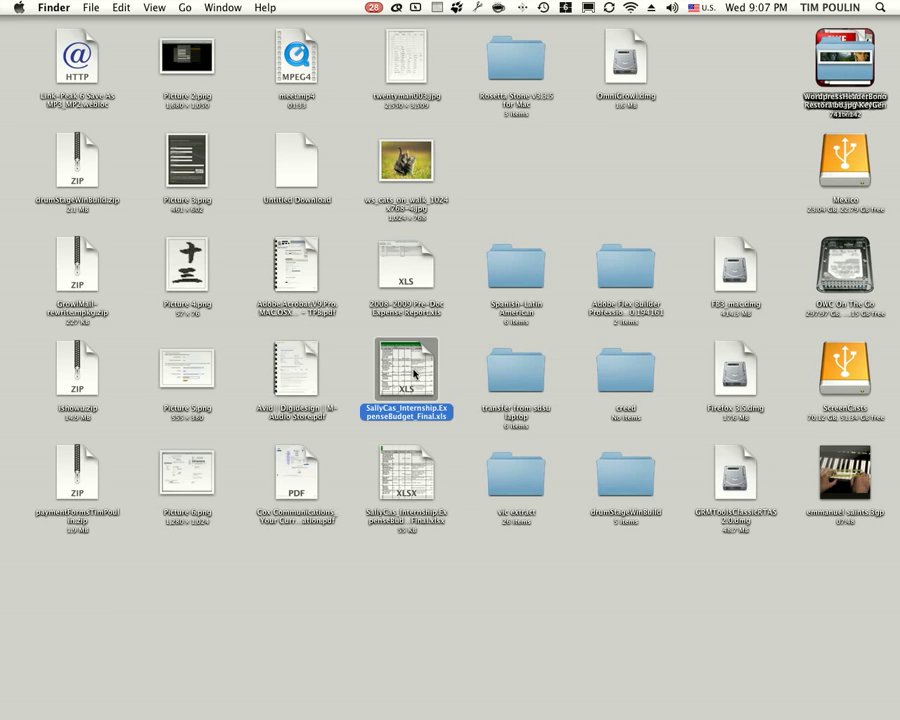
- Preview the .xlsx version of the internship expense budget with Quick Look, look over its rows, and close the preview
click(414, 476)
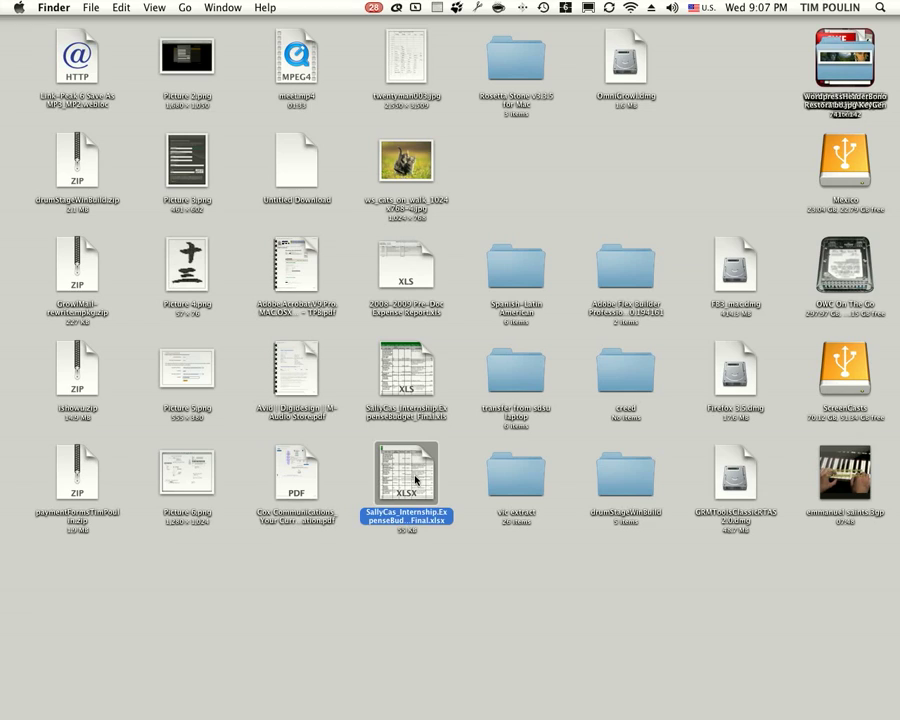
key(space)
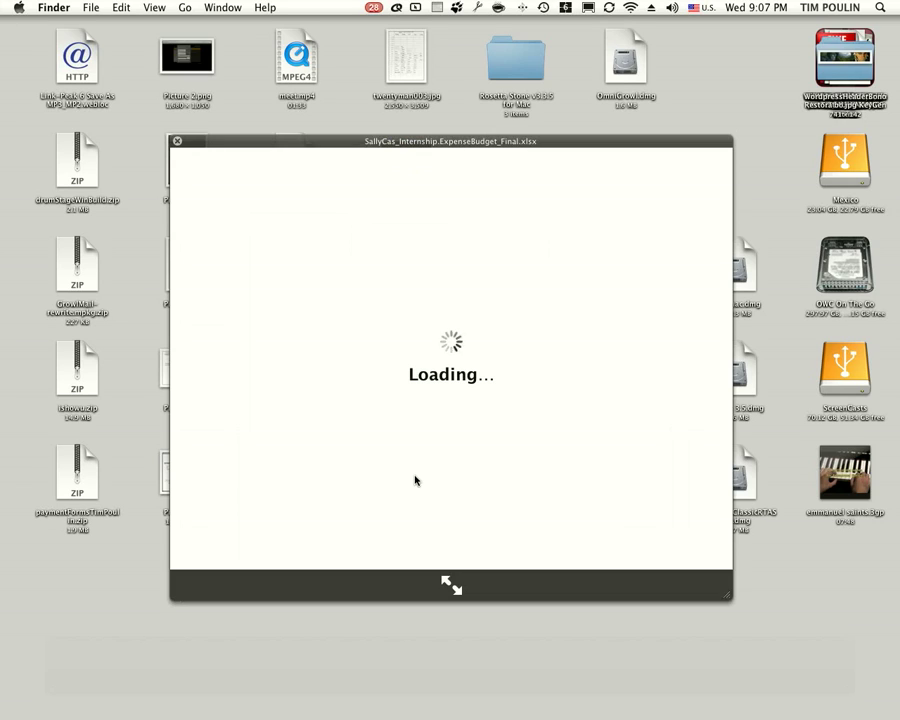
key(space)
key(space)
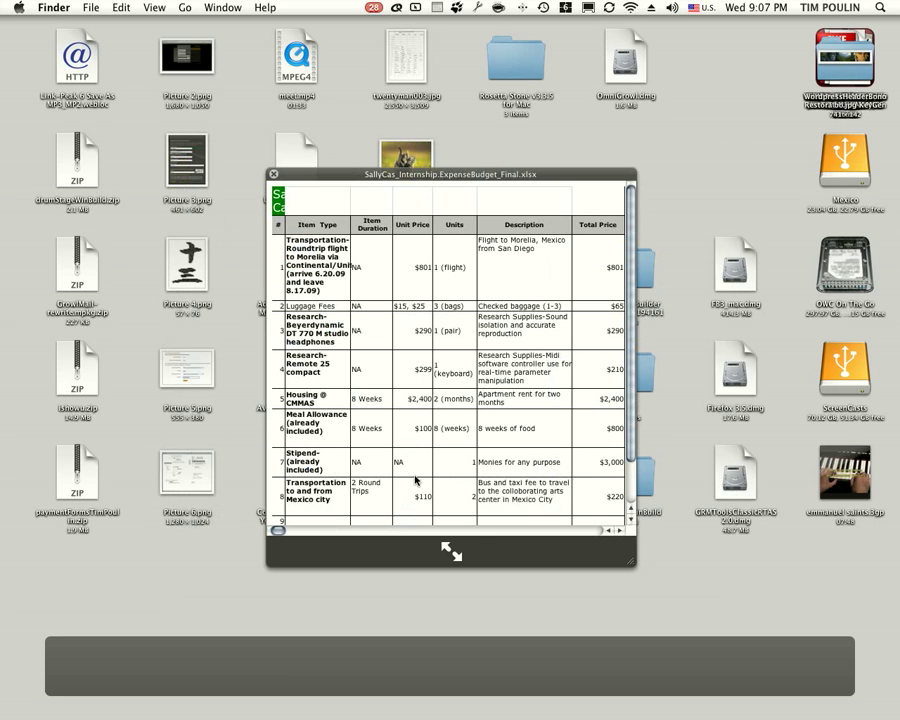
scroll(540, 440, down, 3)
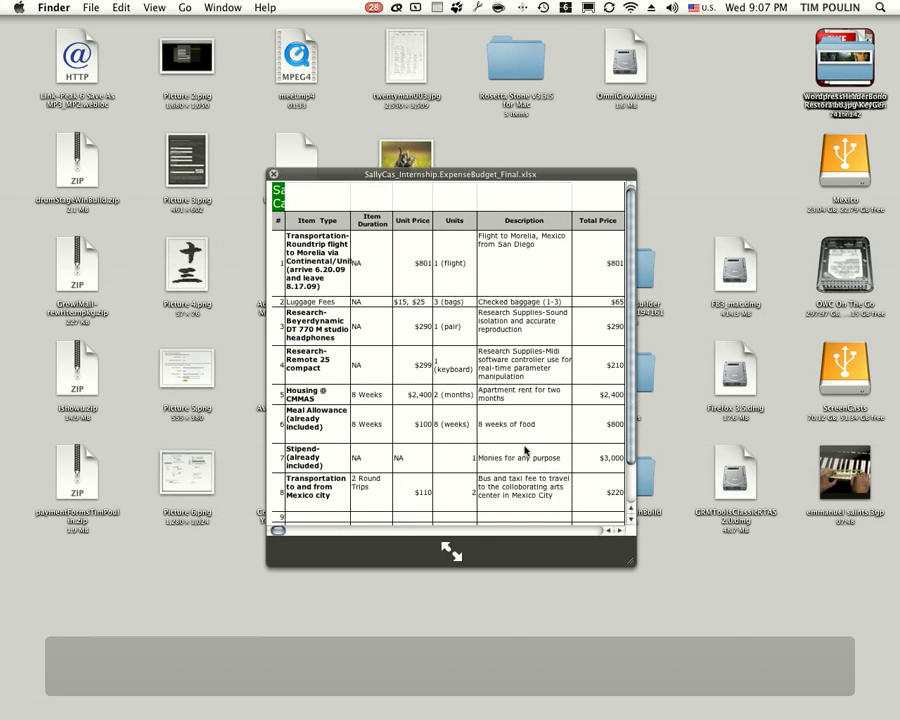
scroll(480, 450, up, 3)
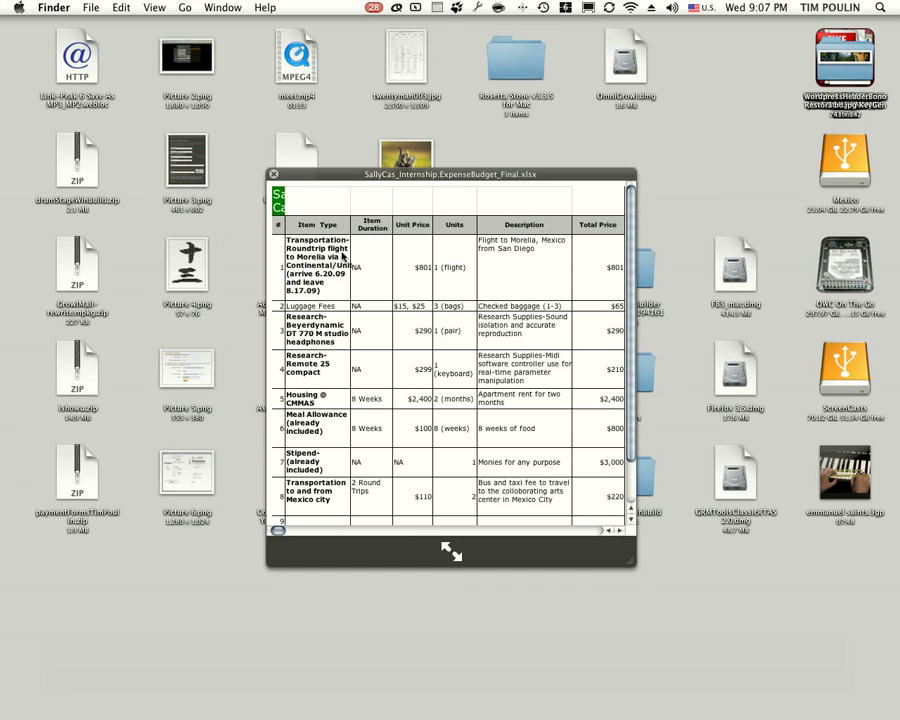
click(274, 174)
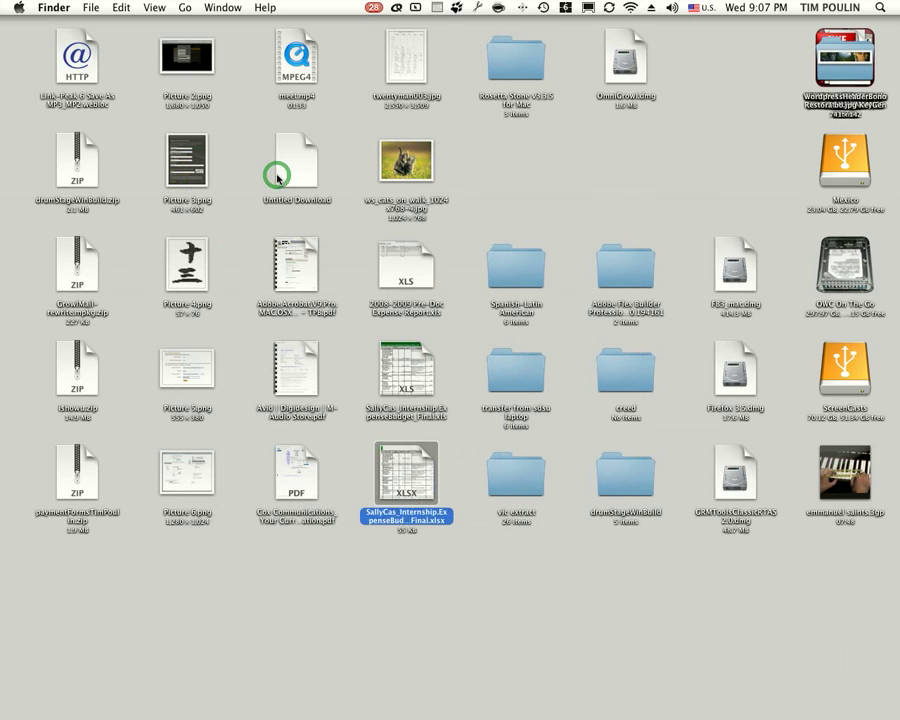
- Preview "2008-2009 Pre-Doc Expense Report.xls" with Quick Look, close the preview and deselect the file
click(407, 266)
key(space)
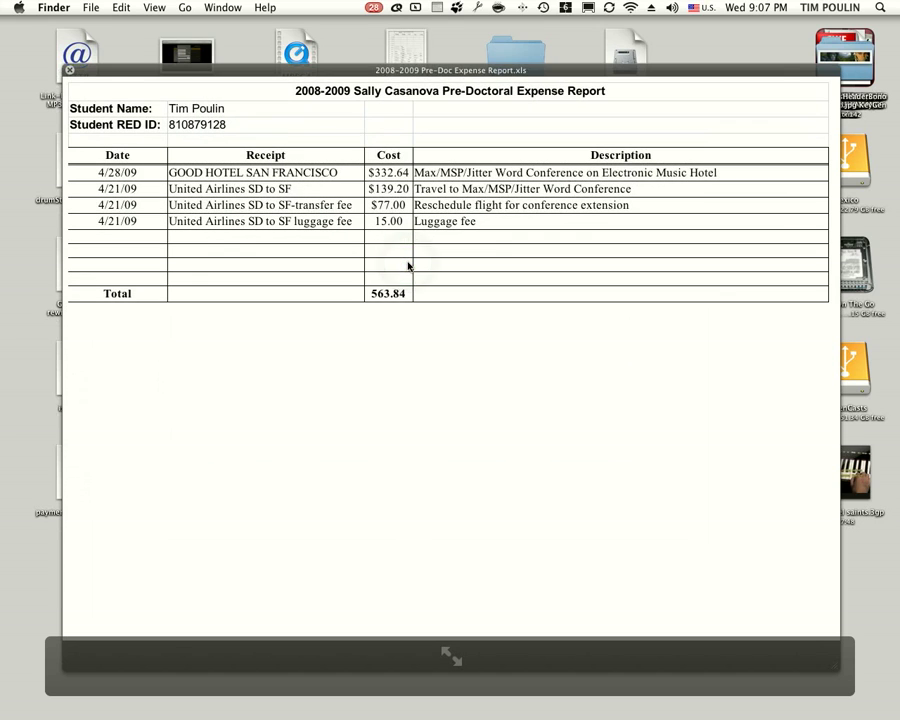
key(space)
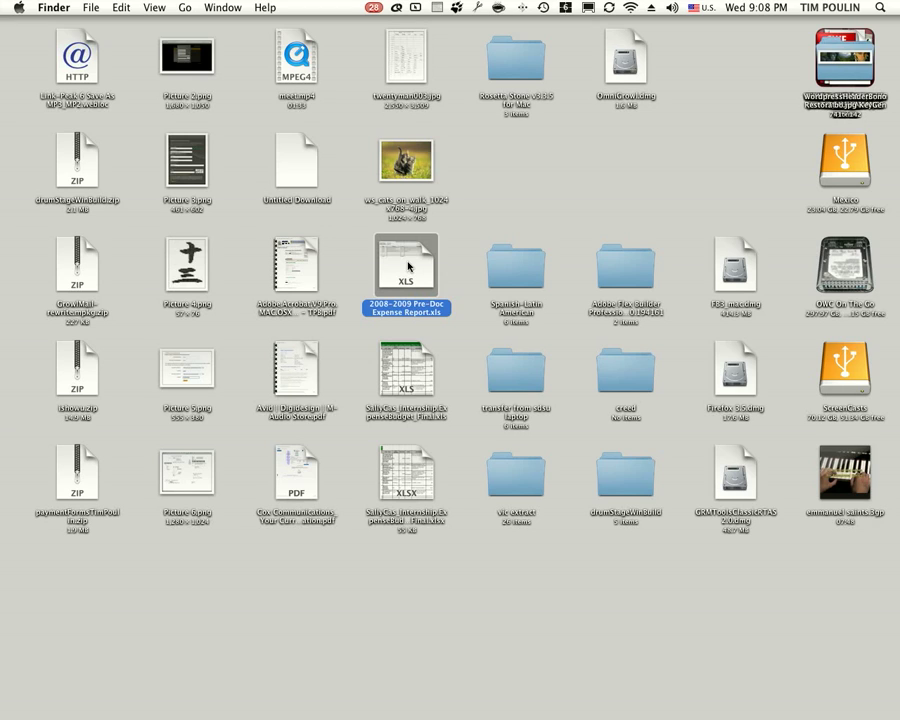
click(492, 187)
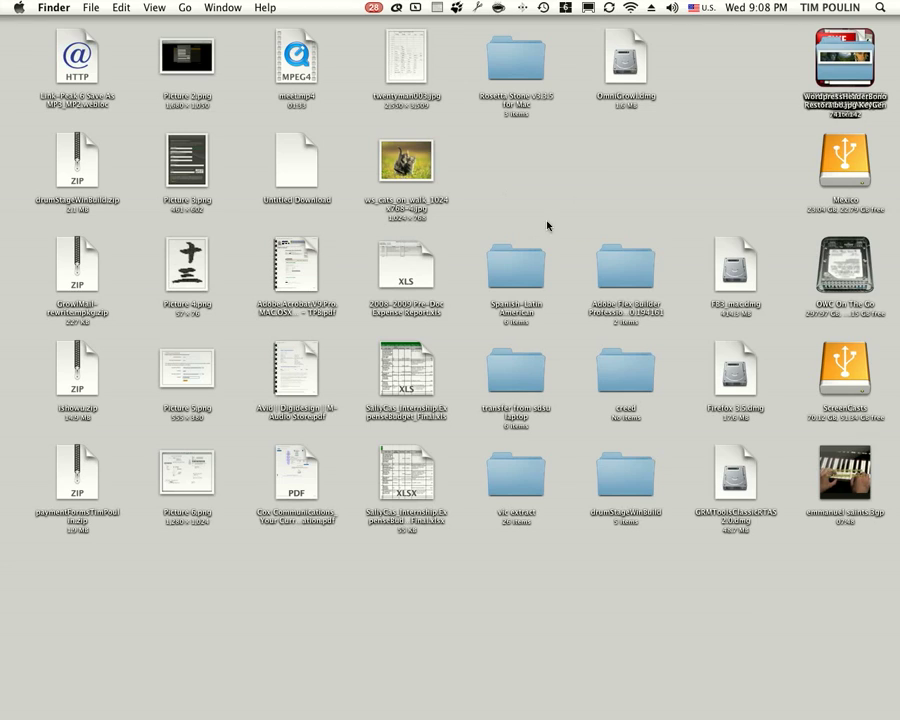
- Switch to the Safari workspace showing the VersionTracker page for Camouflage
mouse_move(898, 3)
click(559, 328)
mouse_move(1, 717)
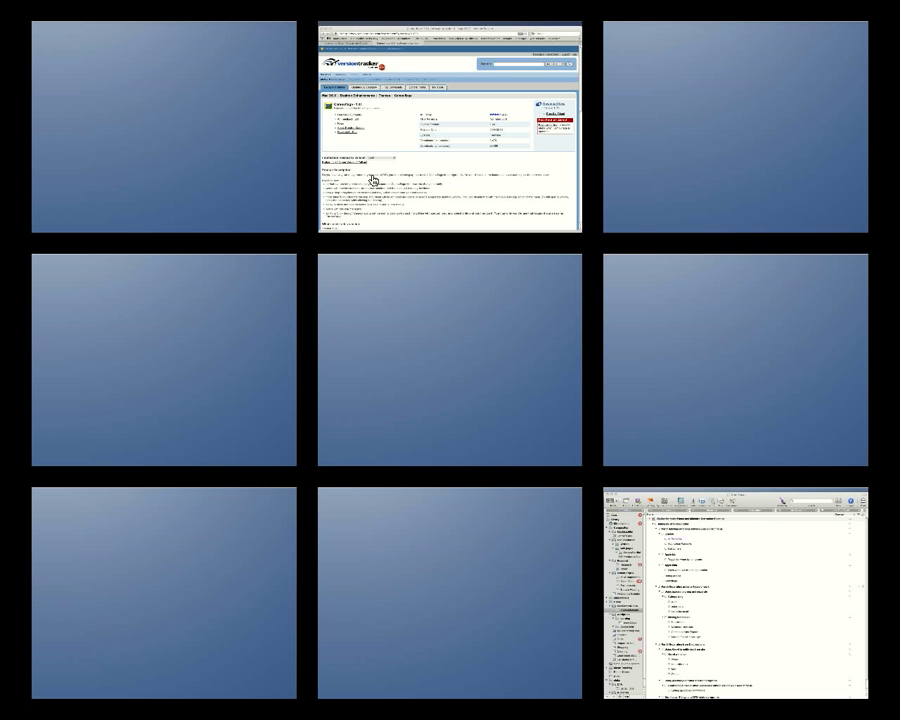
click(383, 151)
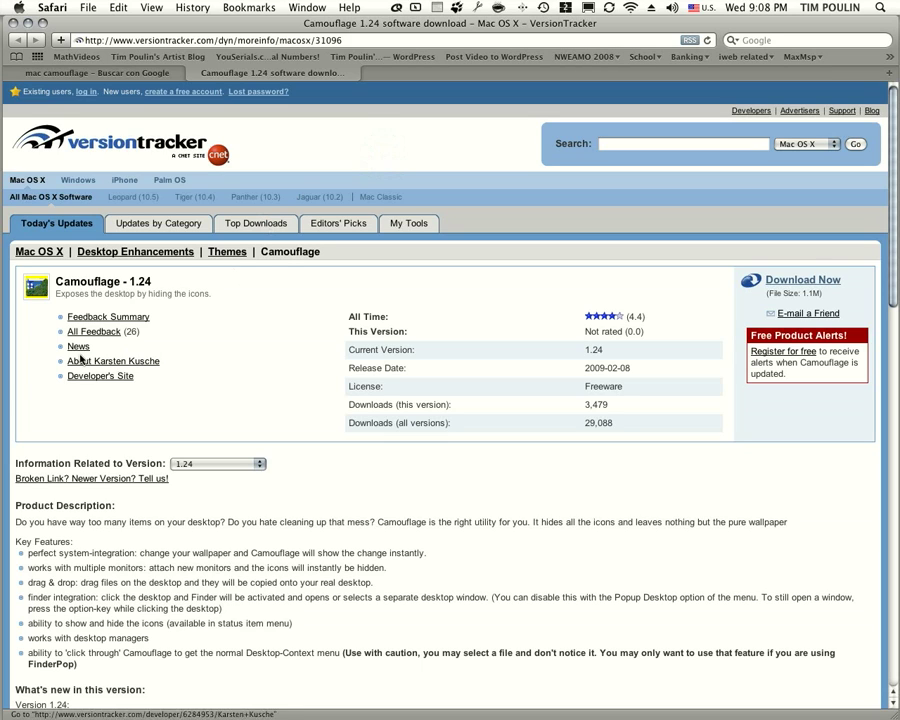
- Show the "mac camouflage" Google search results and return to the Camouflage 1.24 download page
click(113, 72)
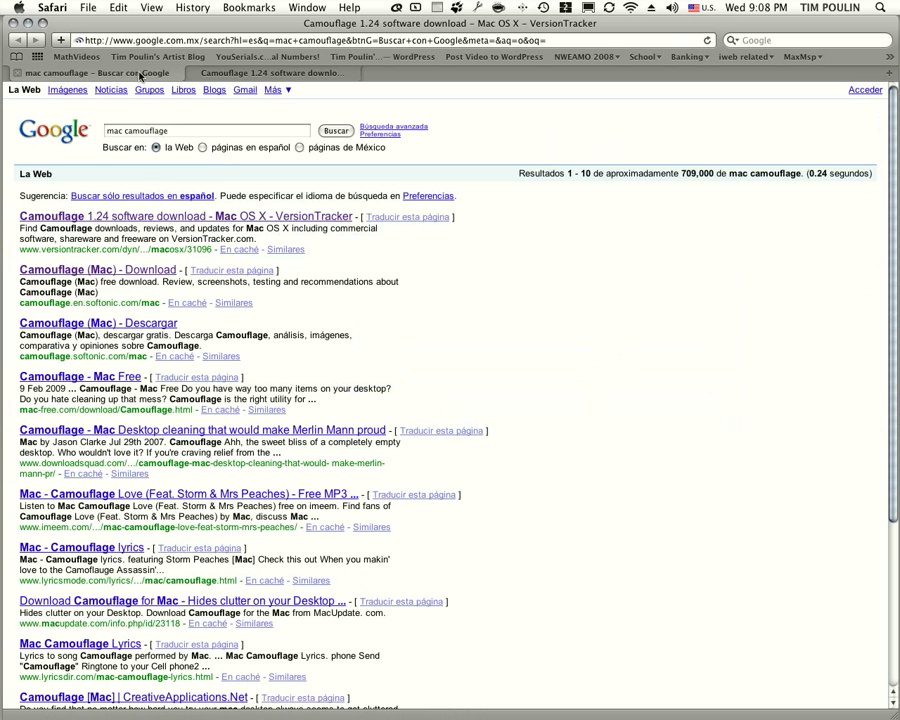
click(125, 130)
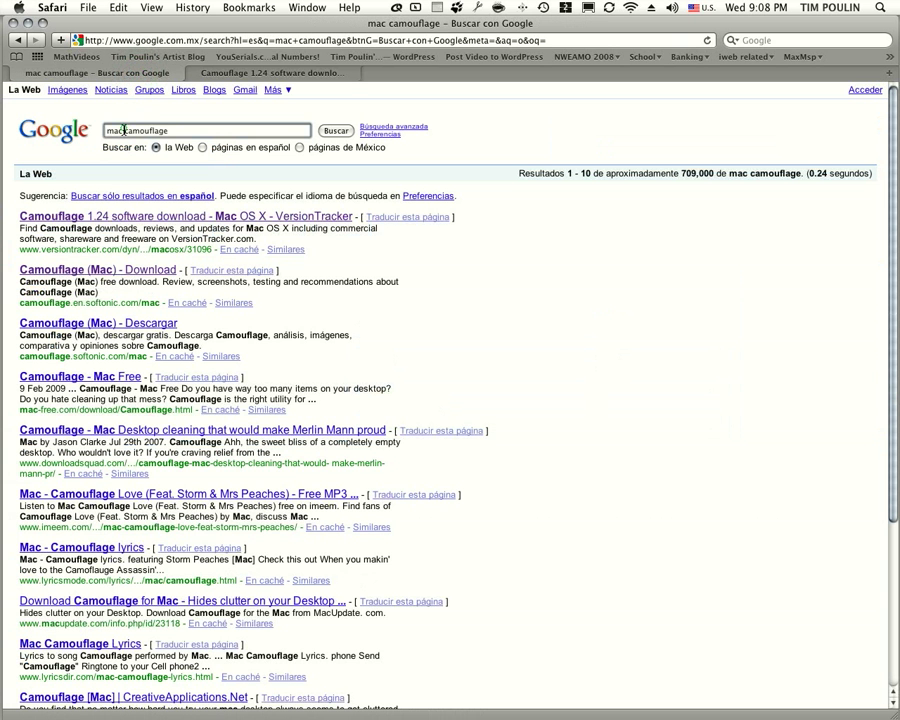
click(166, 130)
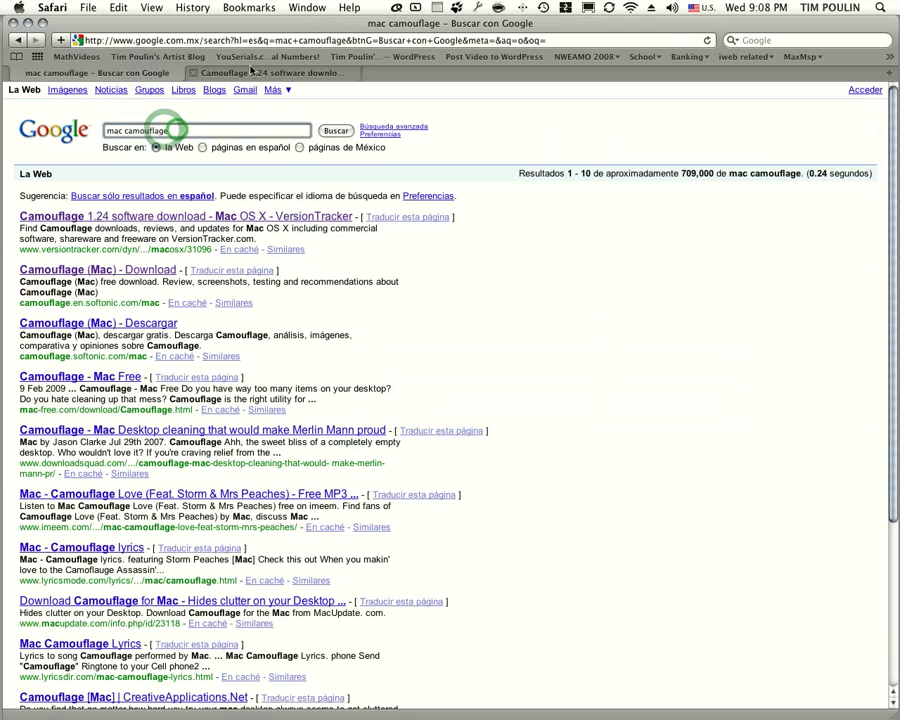
click(245, 72)
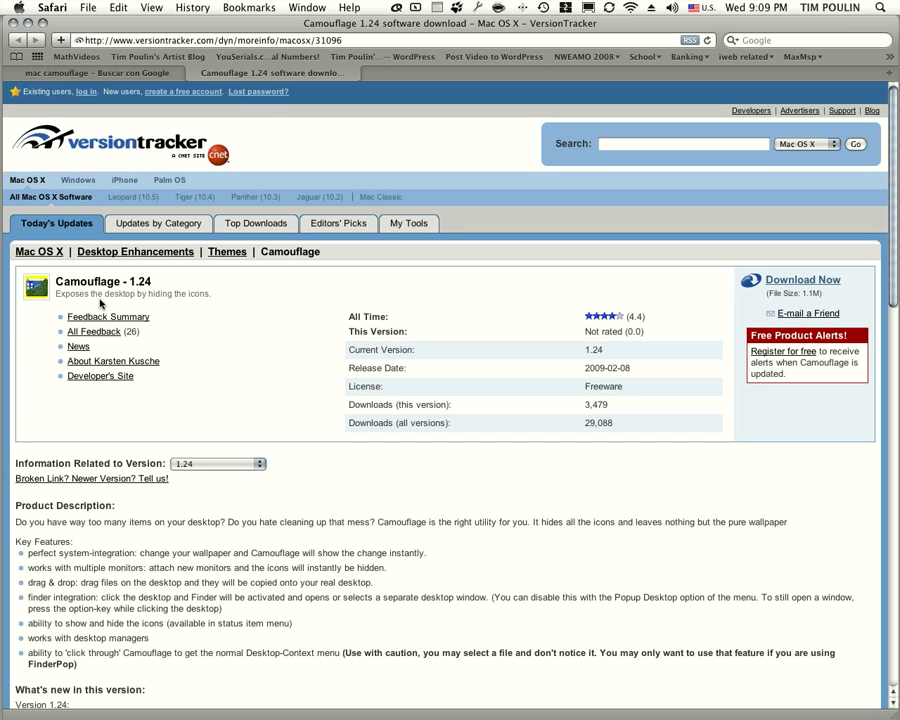
- Close both browser pages and dismiss the Camouflage update notice
key(super+w)
key(super+w)
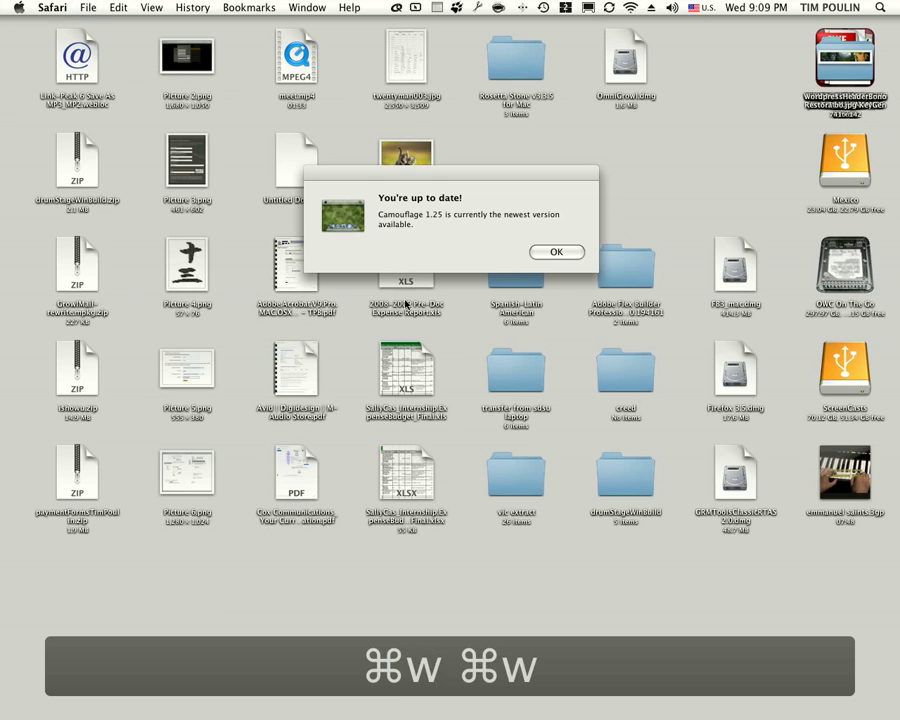
click(474, 240)
click(568, 254)
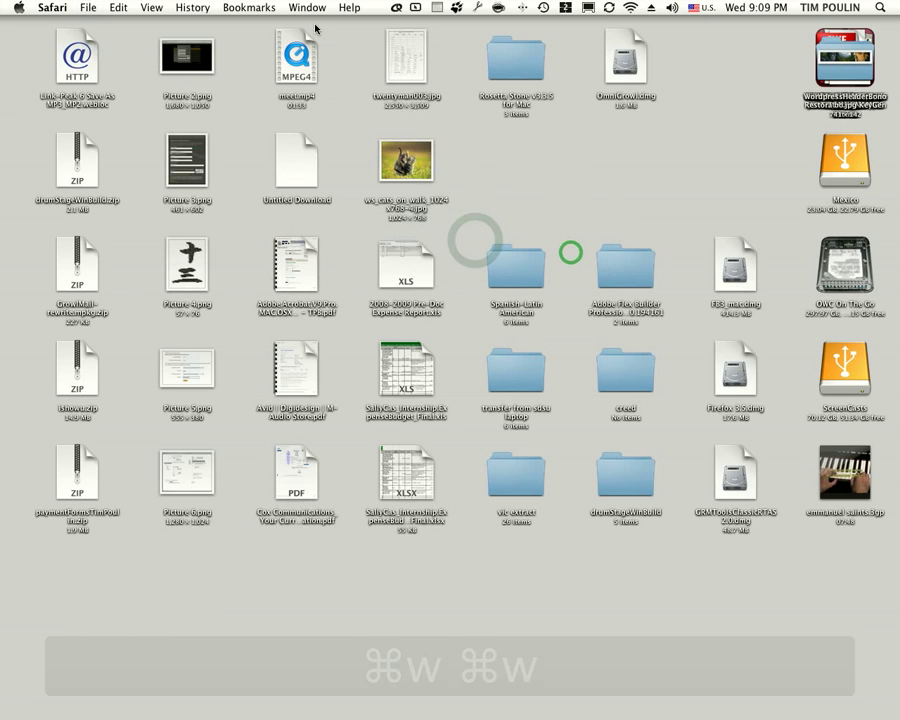
- Hide all desktop icons with Camouflage and make the empty desktop active in Finder
click(436, 8)
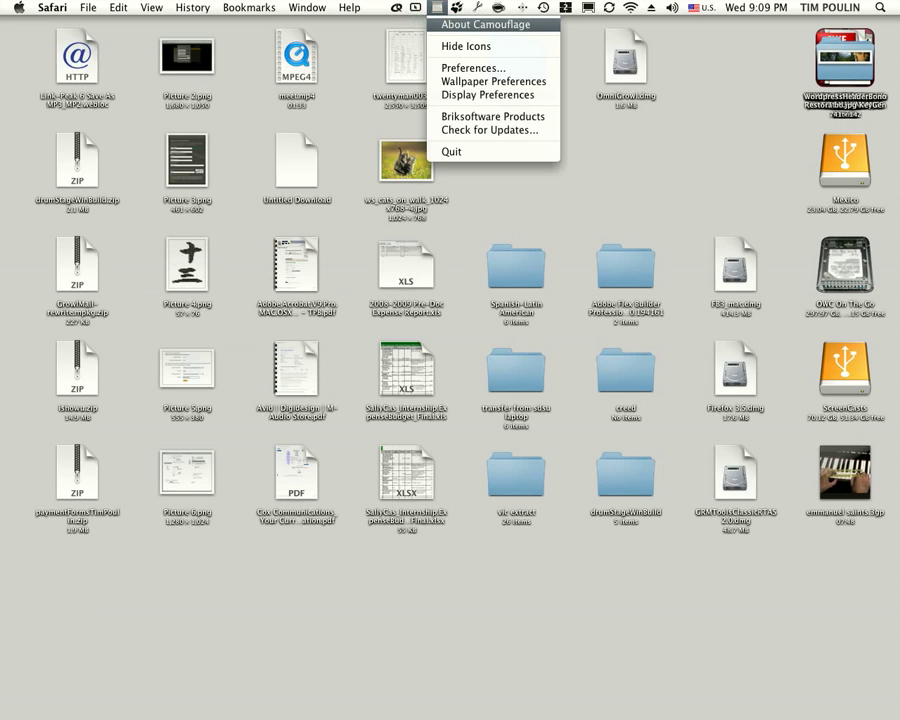
click(461, 47)
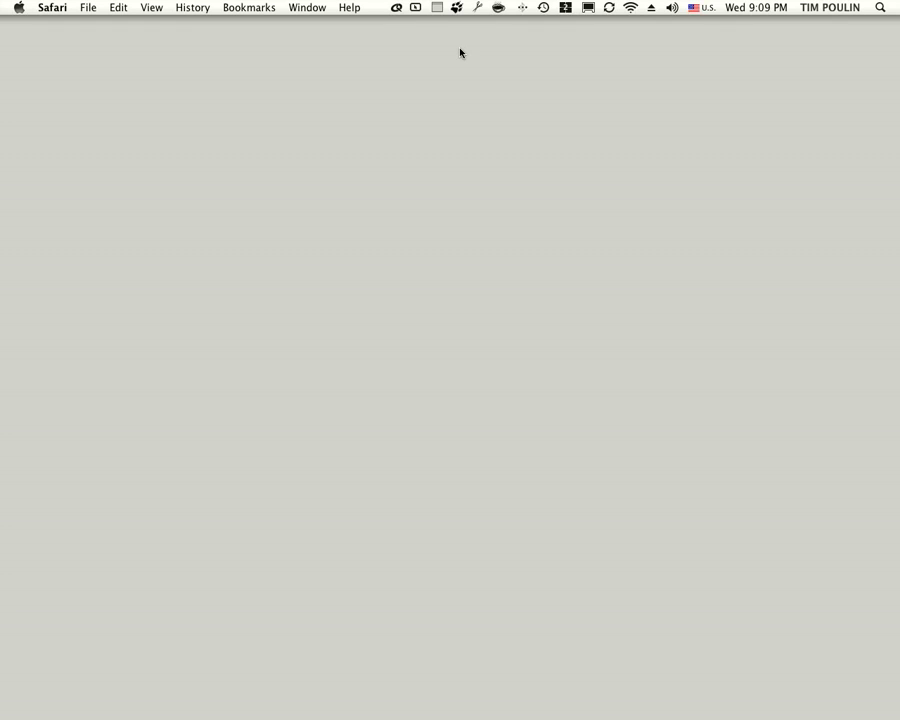
click(339, 86)
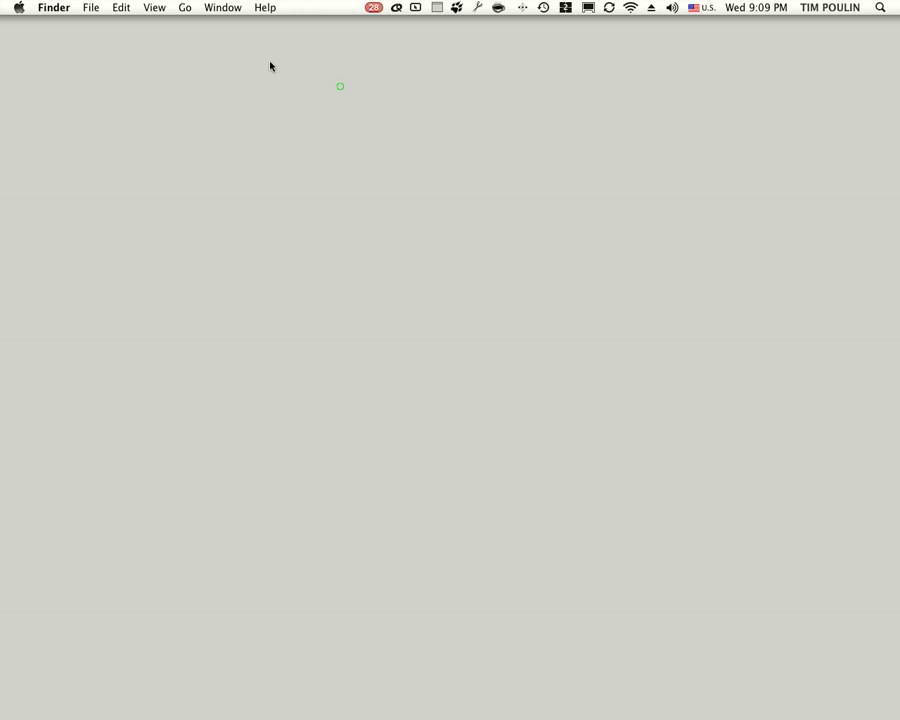
- Open a new Finder window, show the Desktop folder in it and look through its list of files
click(91, 8)
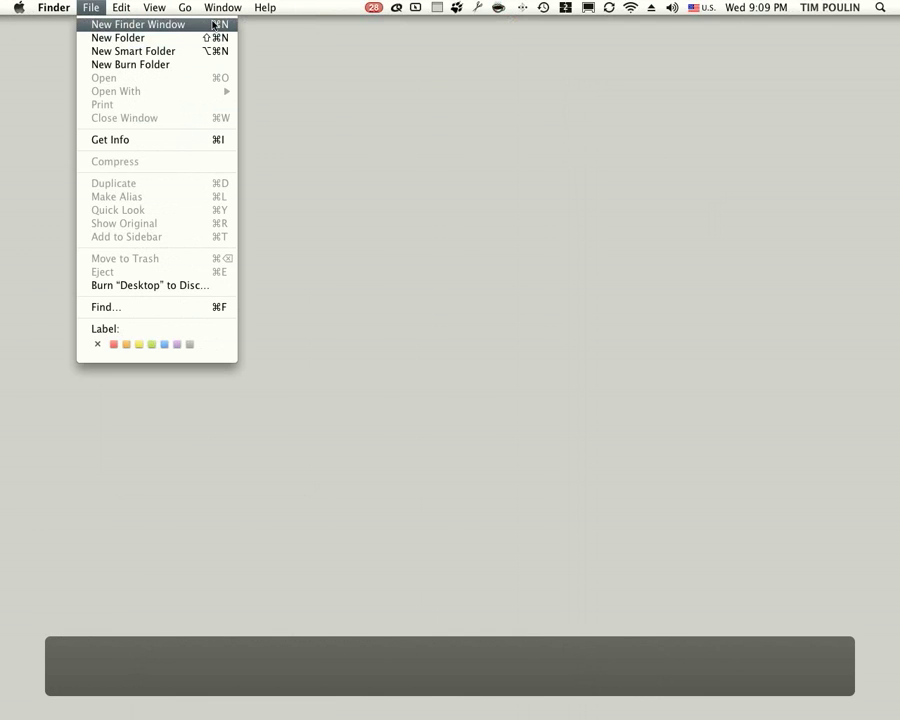
click(212, 24)
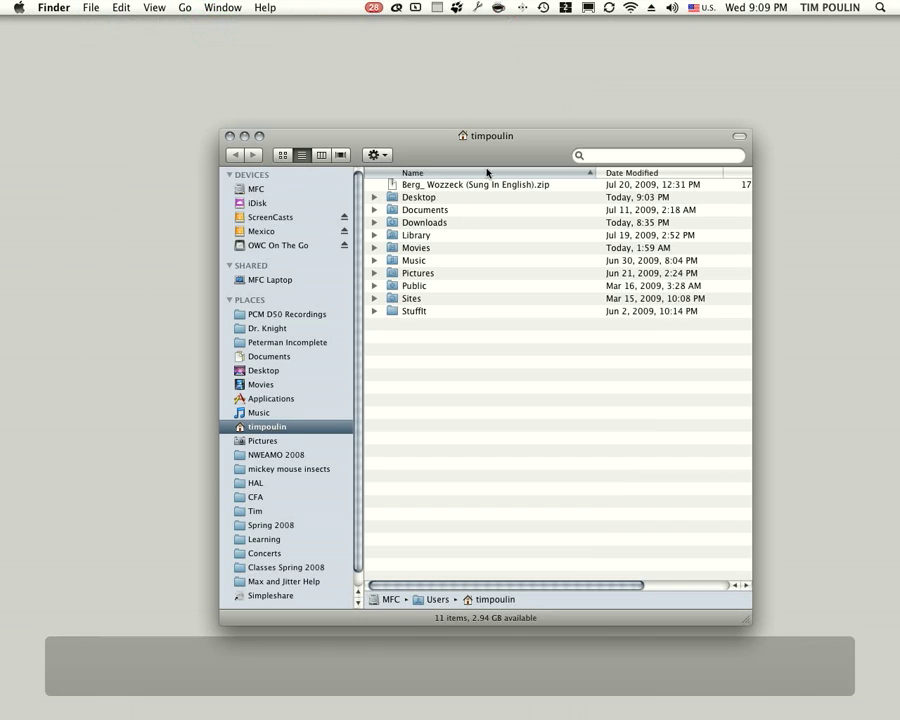
drag(485, 163, 454, 130)
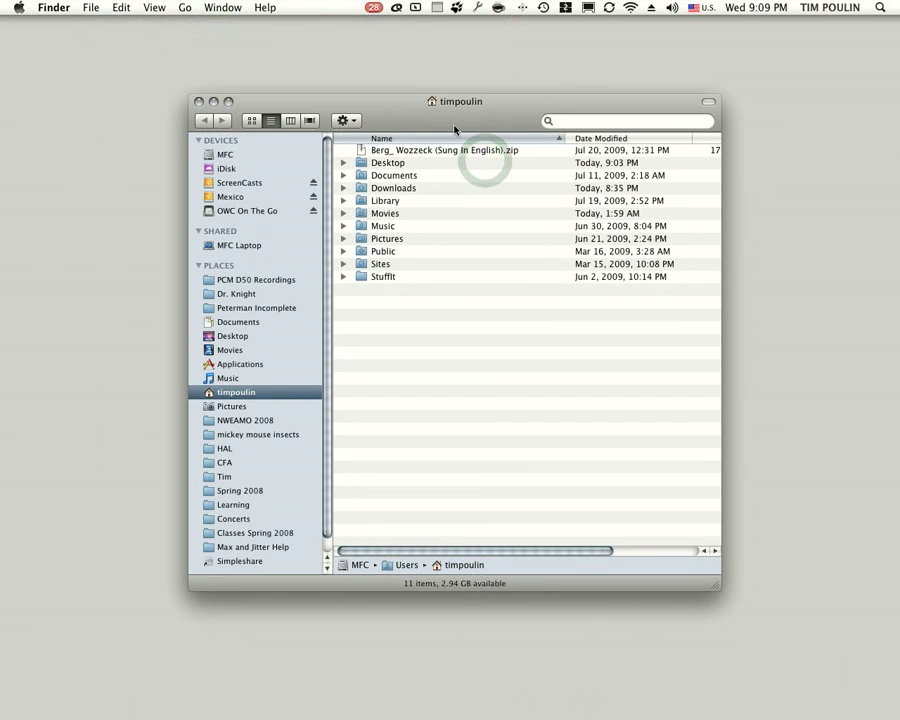
click(217, 338)
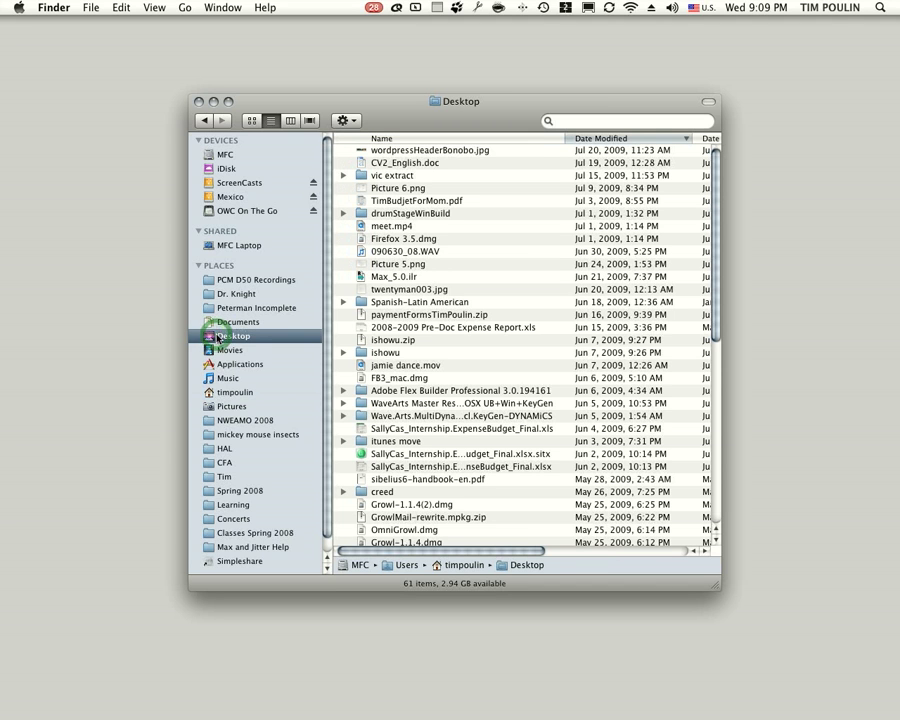
scroll(473, 345, down, 2)
scroll(473, 345, down, 8)
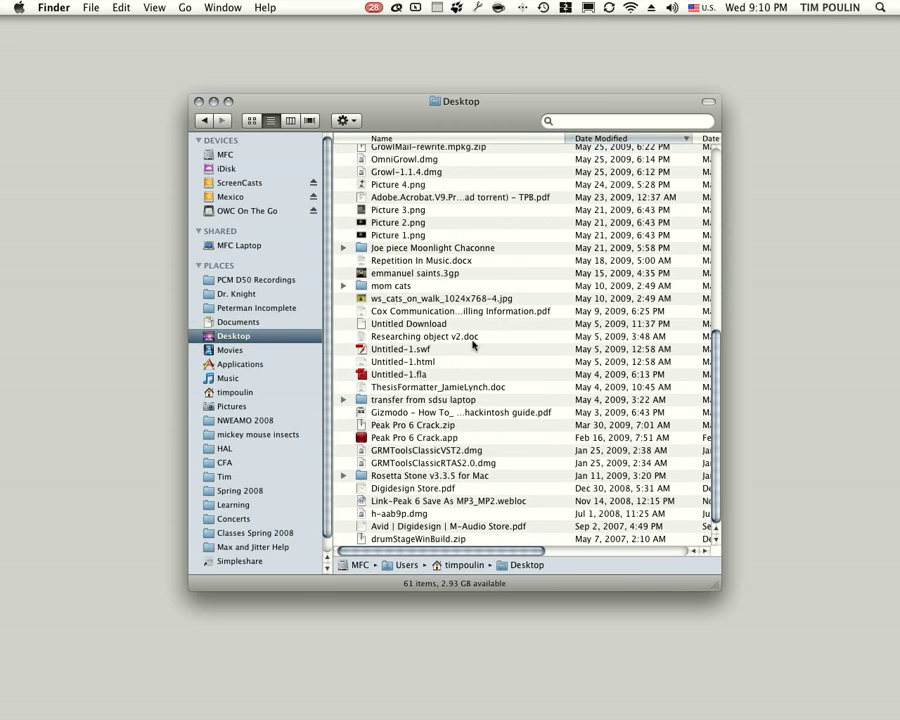
scroll(473, 345, up, 10)
scroll(465, 515, down, 10)
scroll(469, 514, up, 1)
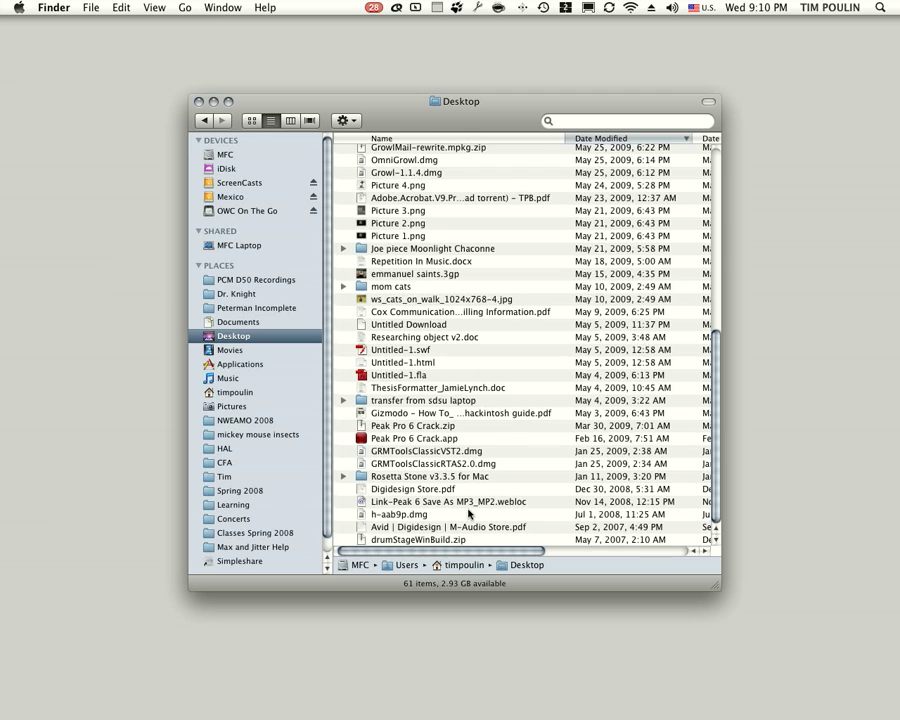
scroll(469, 514, up, 10)
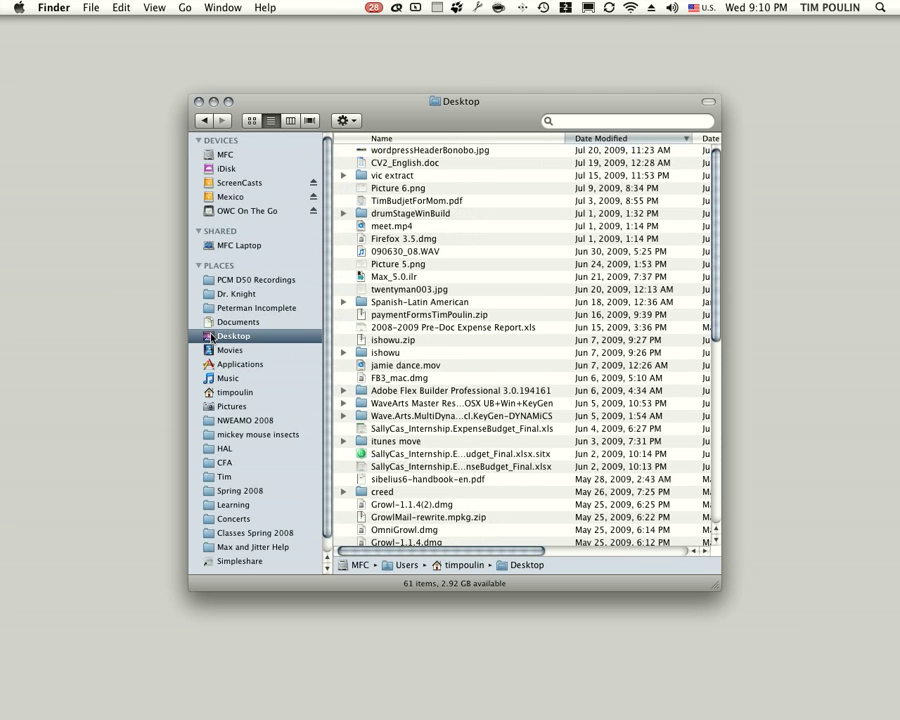
- Close the Desktop folder window and open the Desktop & Screen Saver settings in System Preferences
click(199, 102)
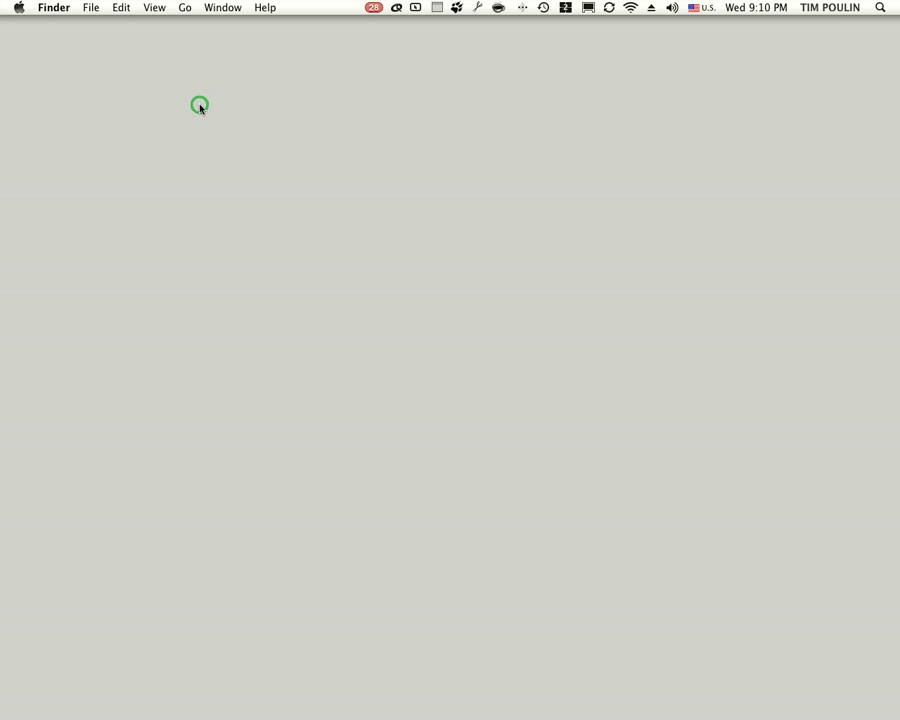
click(333, 204)
click(19, 7)
click(92, 75)
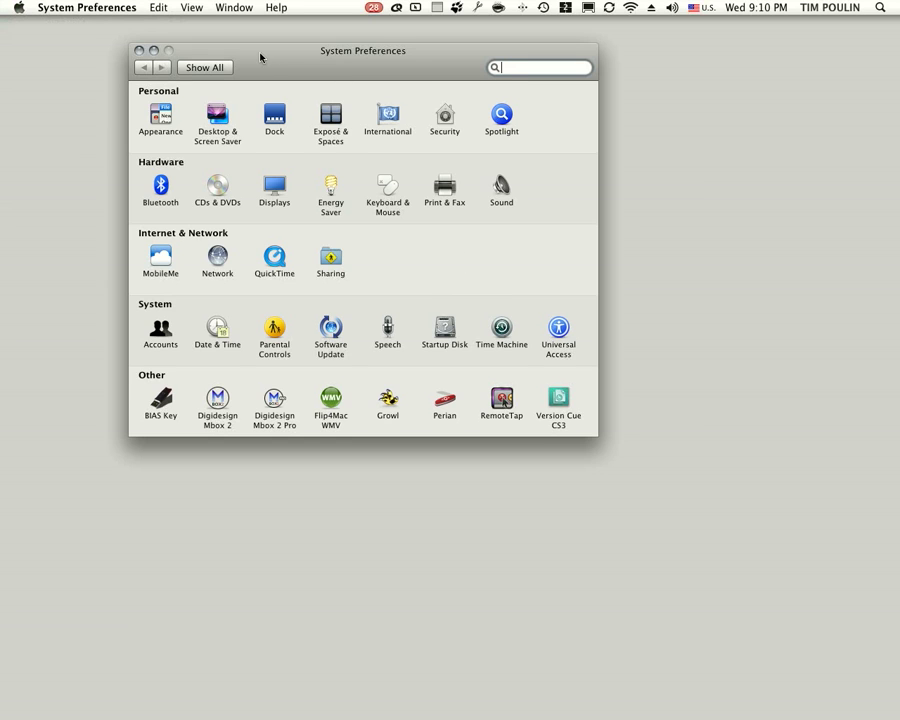
drag(262, 54, 335, 57)
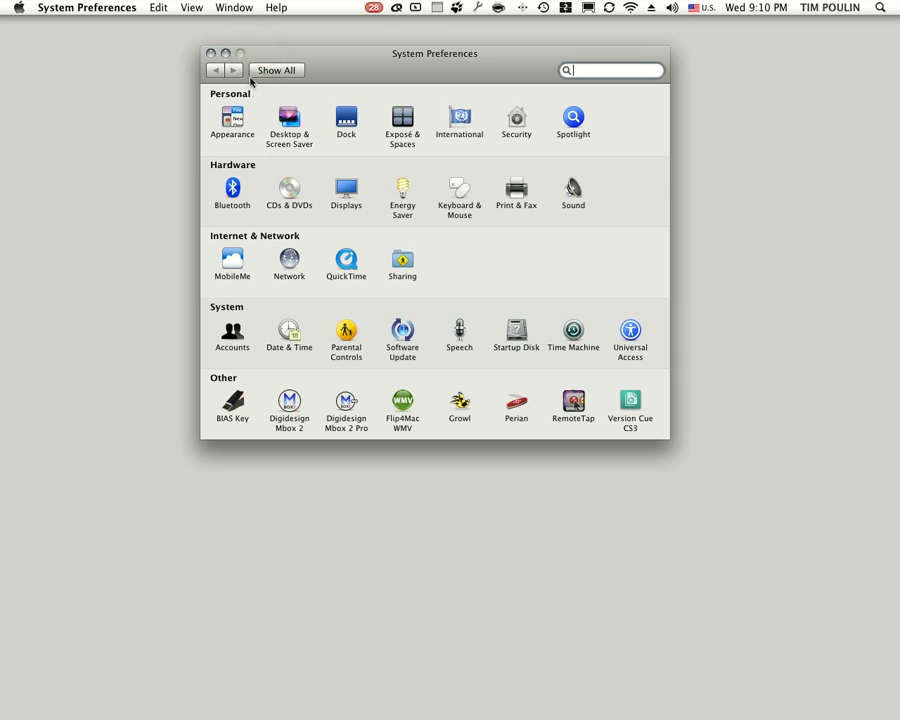
click(274, 121)
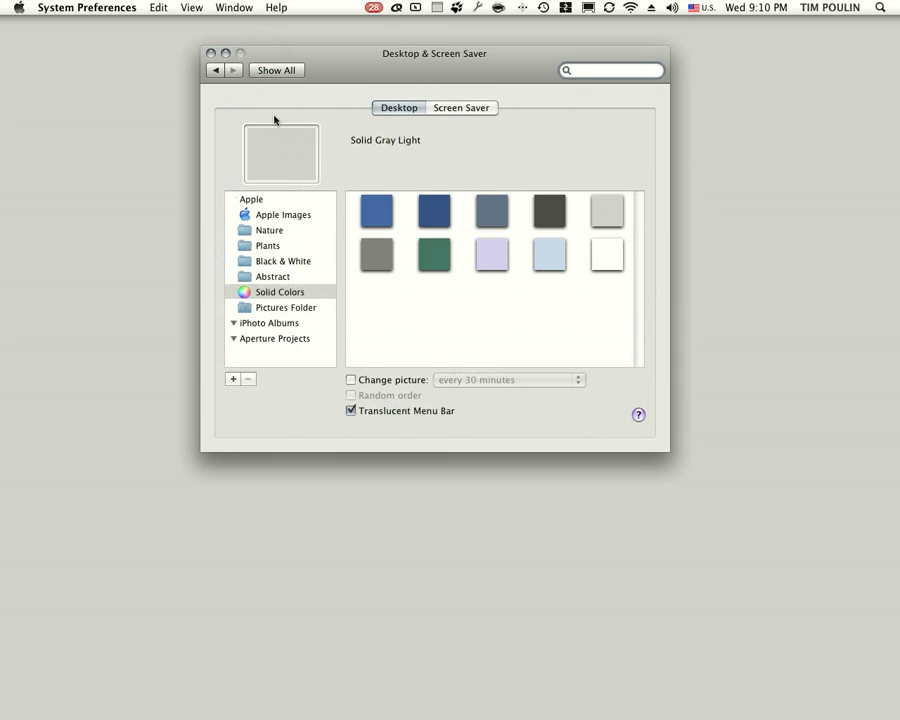
- Try the Pier and Wave pictures from the Black & White collection as the desktop background
click(302, 264)
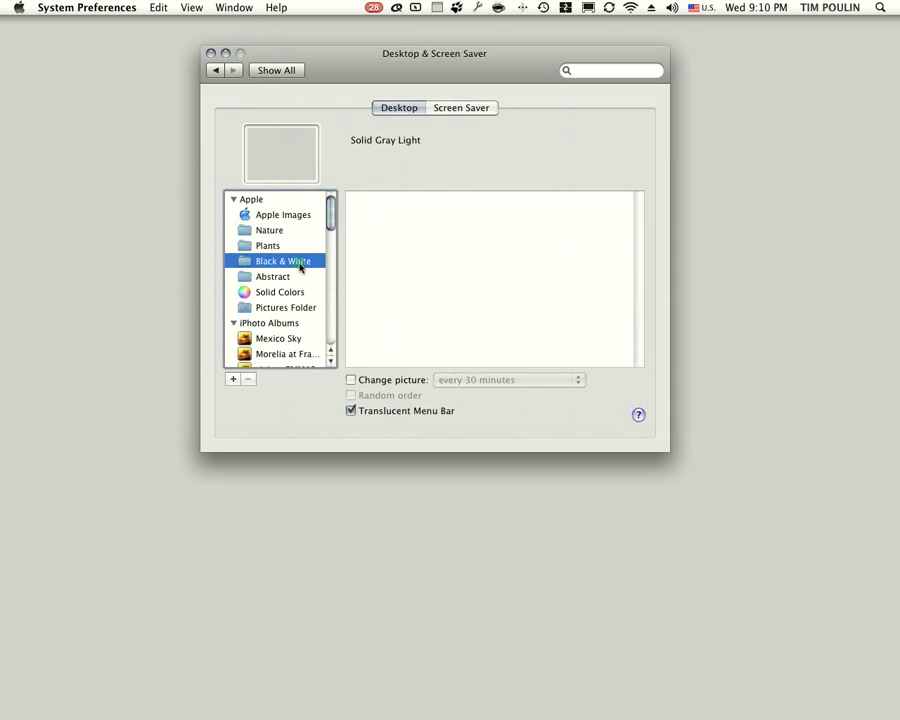
click(482, 214)
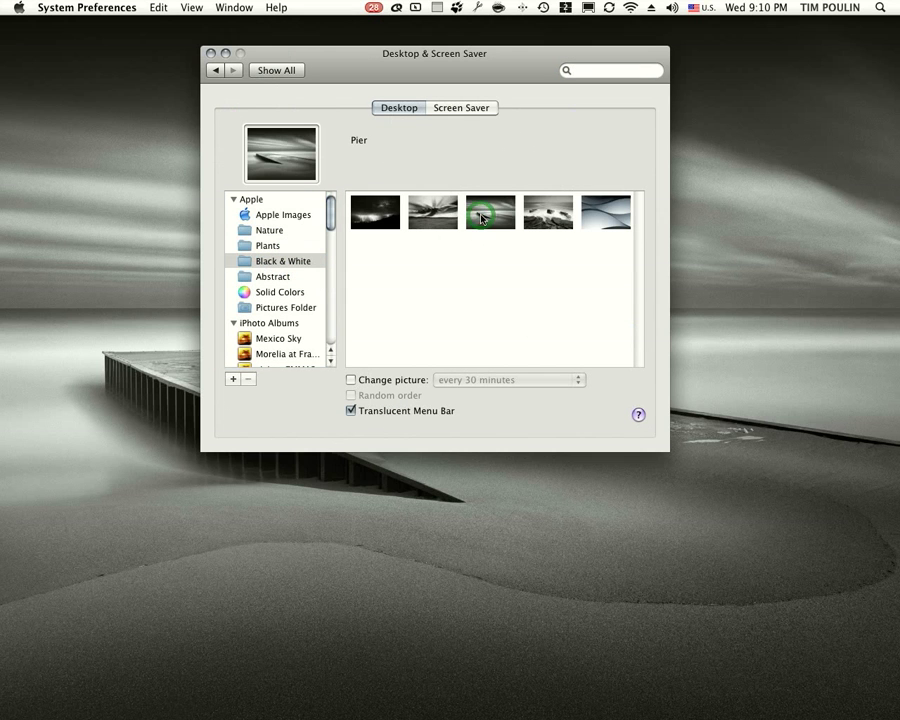
click(647, 231)
click(618, 226)
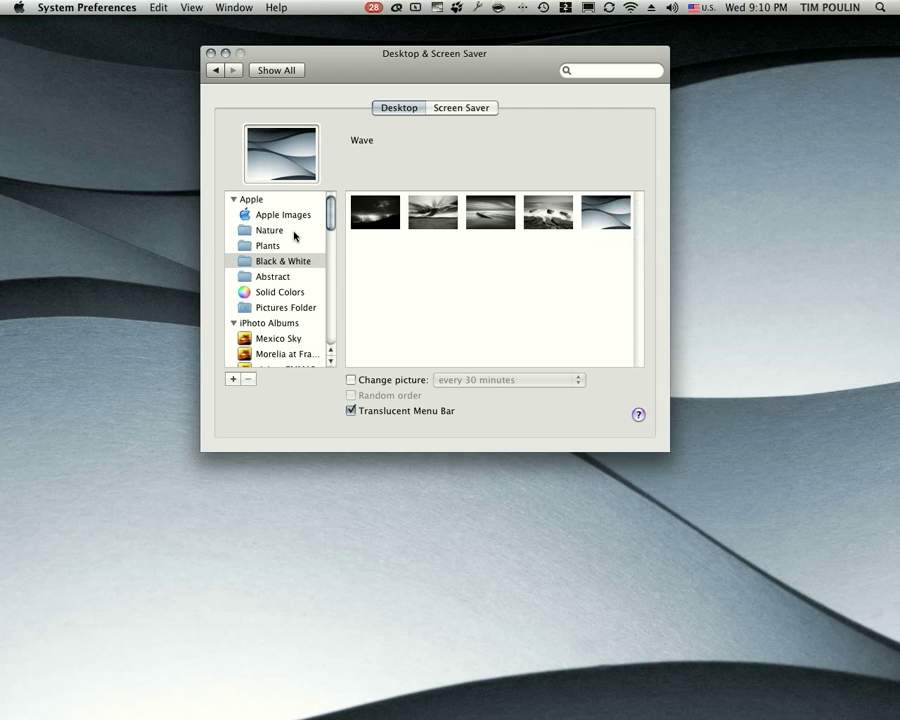
- Set the desktop background to Gentle Rapids from the Nature collection and close System Preferences
click(295, 232)
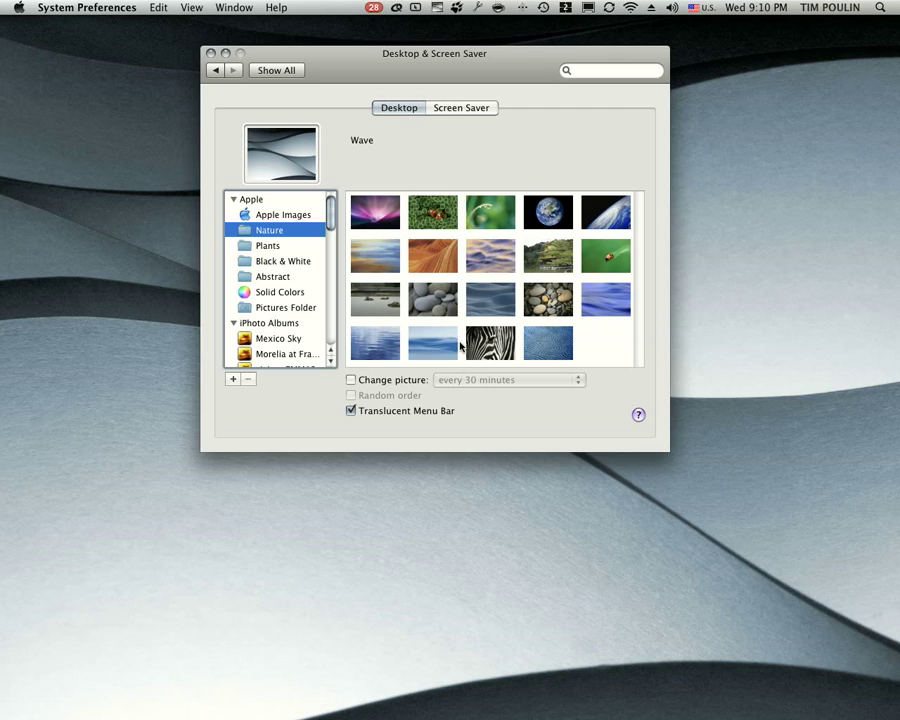
click(500, 260)
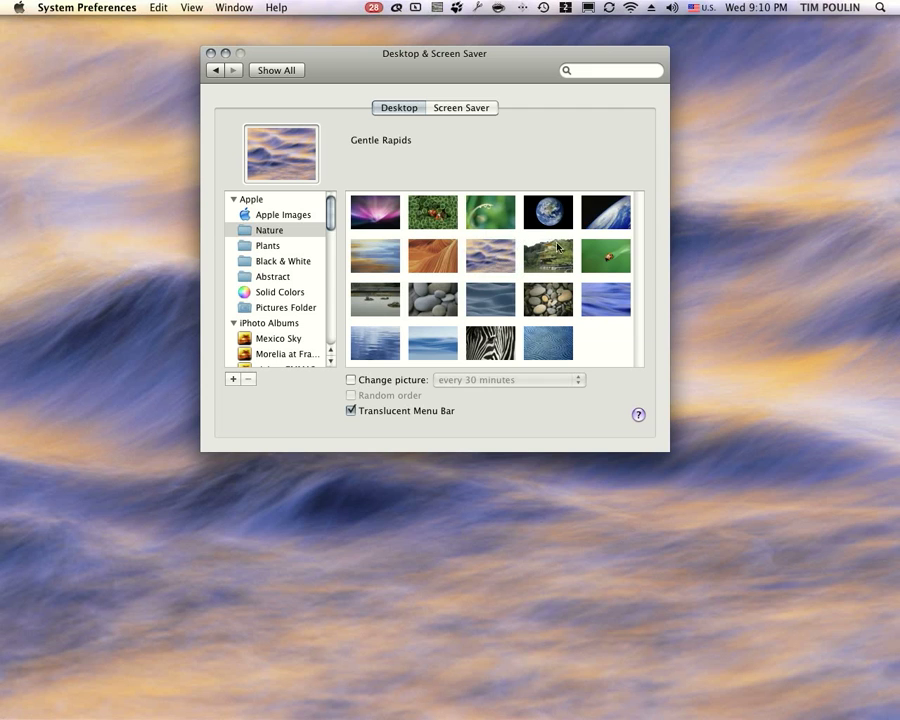
click(210, 53)
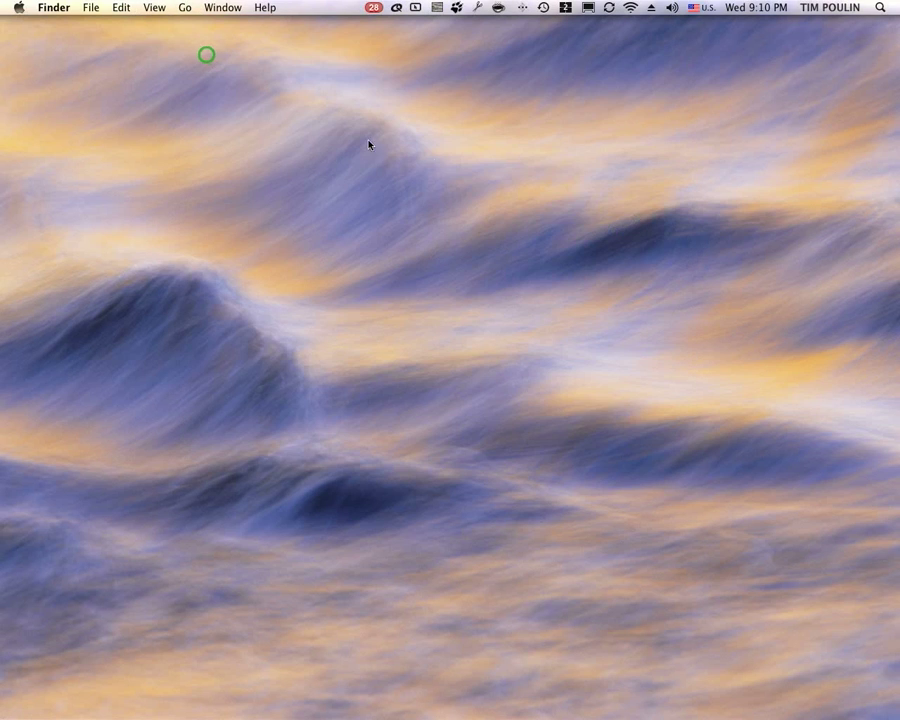
click(545, 197)
- Switch to Safari and open a new browser window, and open a new window in Finder
key(super+Tab)
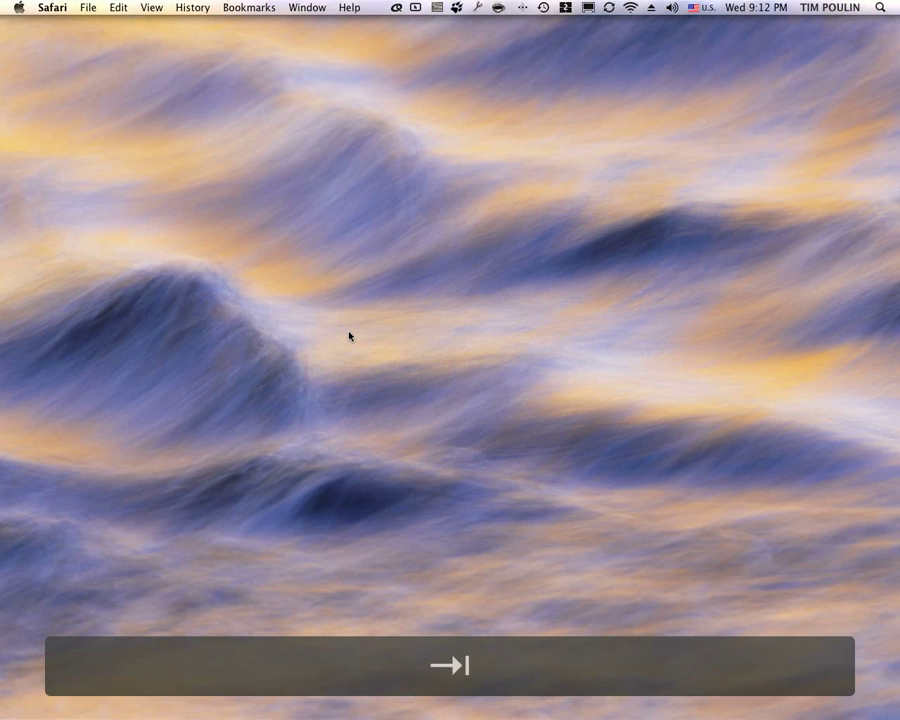
key(super+n)
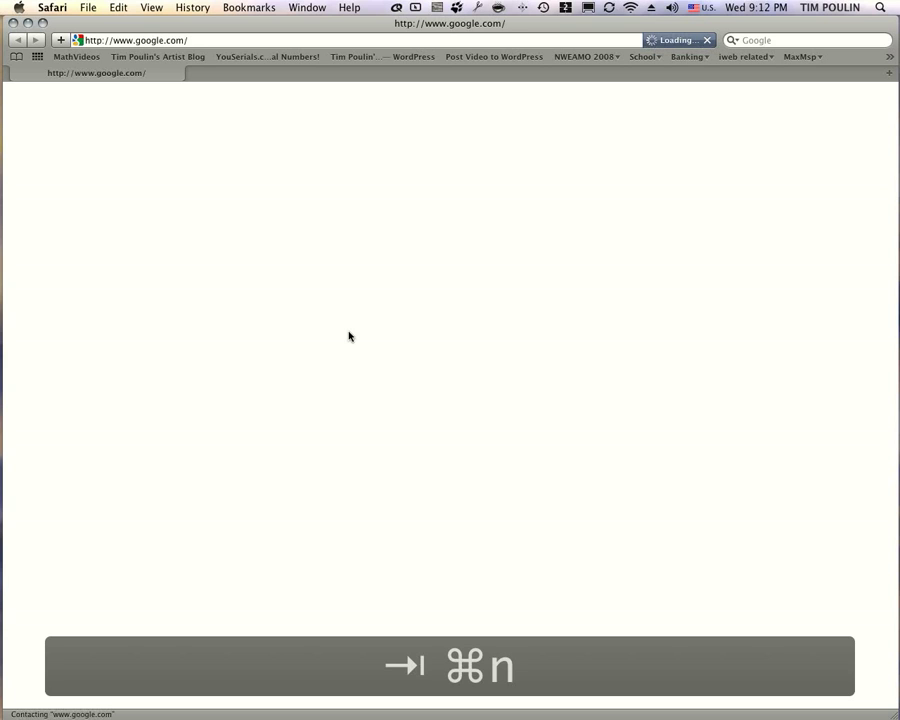
key(super+Tab)
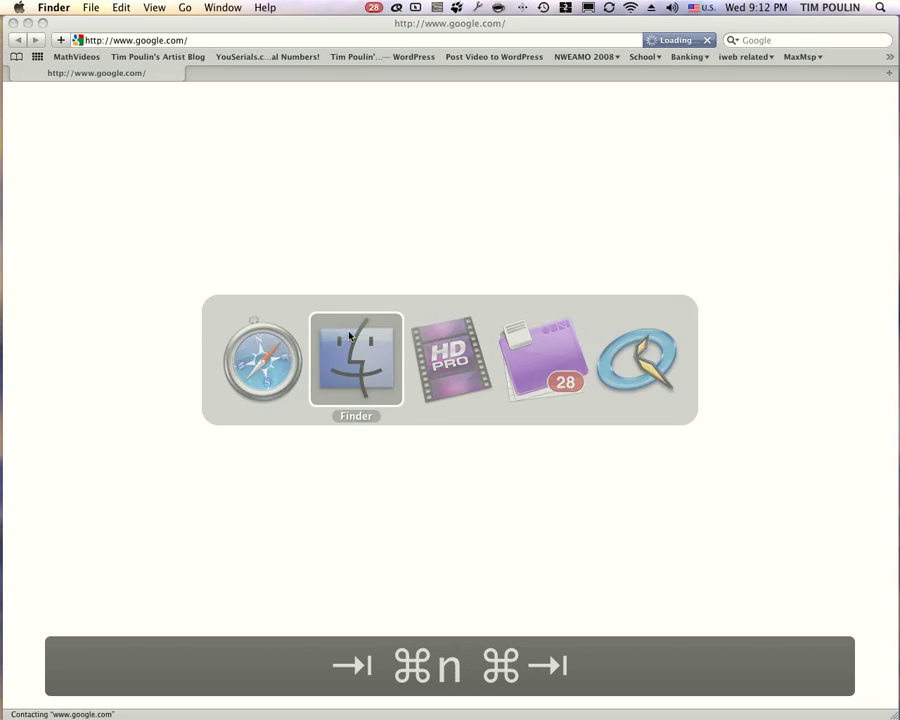
key(super+n)
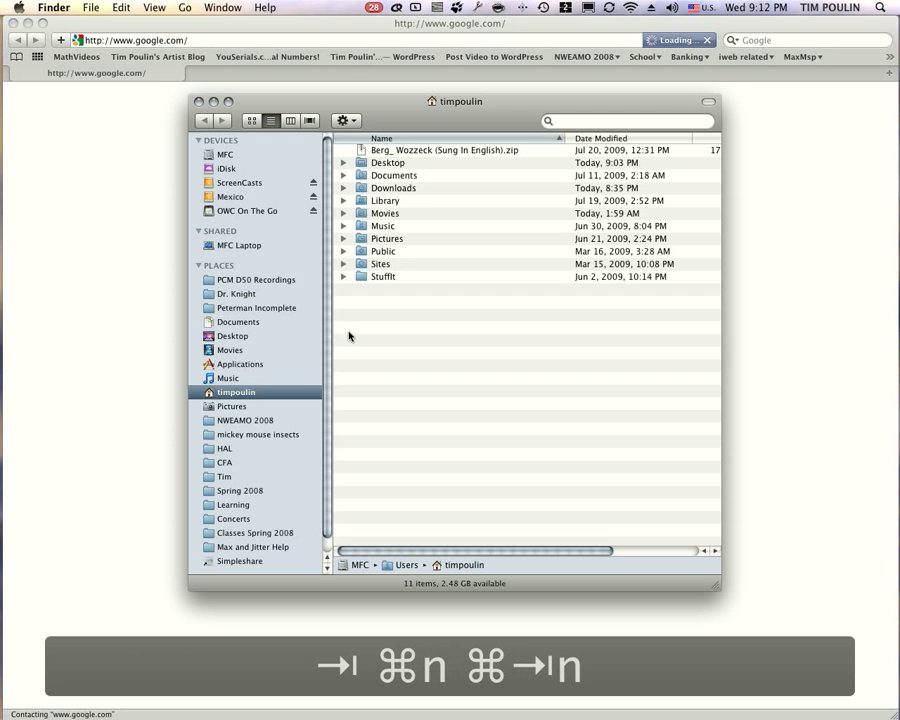
- Toggle between Safari and Finder with the application switcher
key(super+Tab)
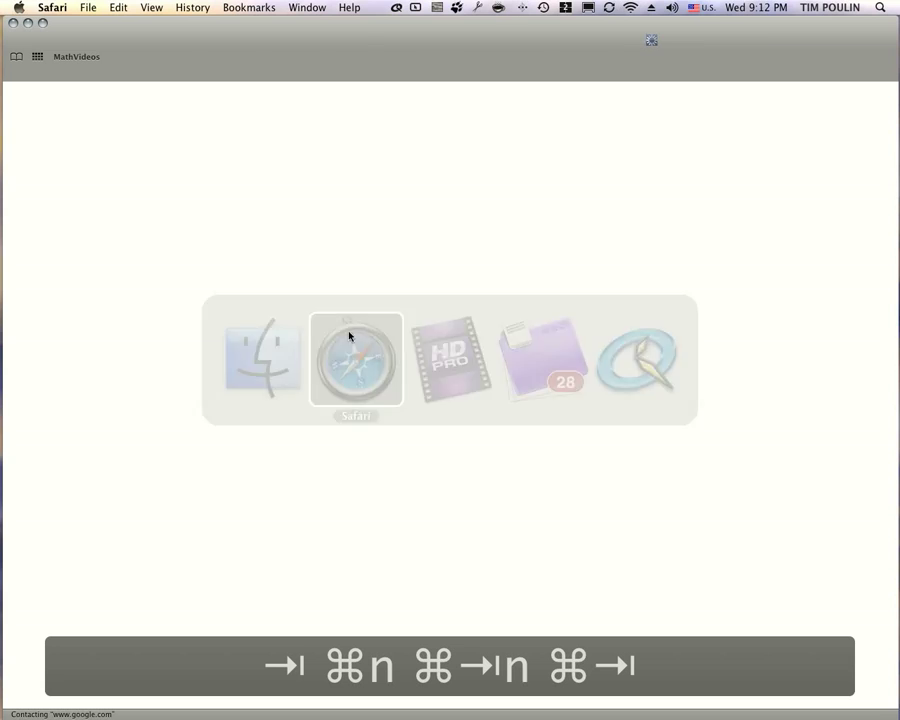
key(super+Tab)
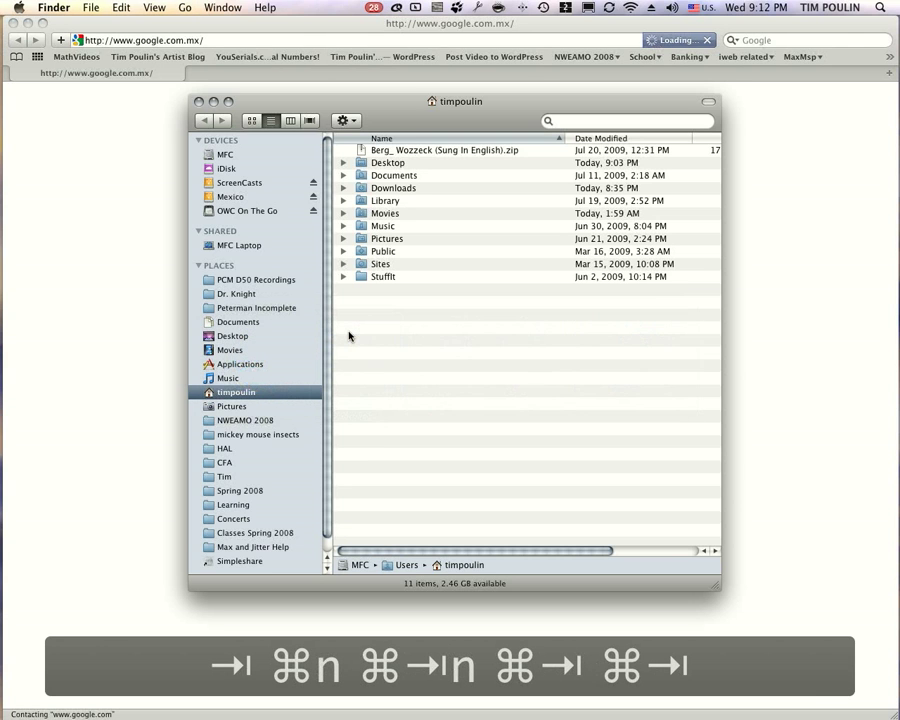
key(Tab)
- Switch to OmniFocus and mark the action "Toggle between two programs" under Apple tab as complete
key(super+Tab)
key(super+Tab)
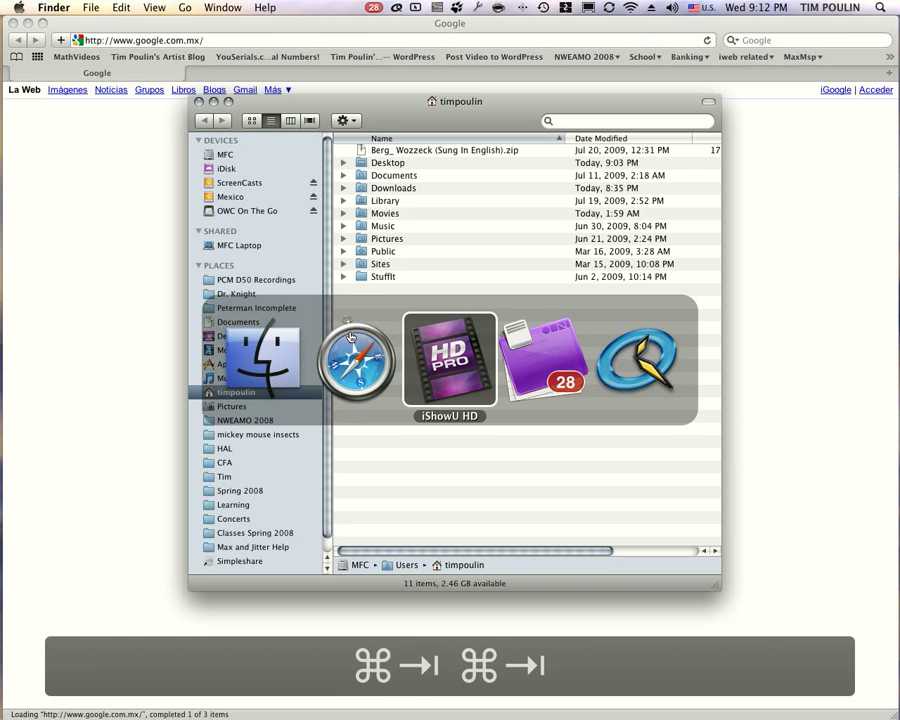
key(super+Tab)
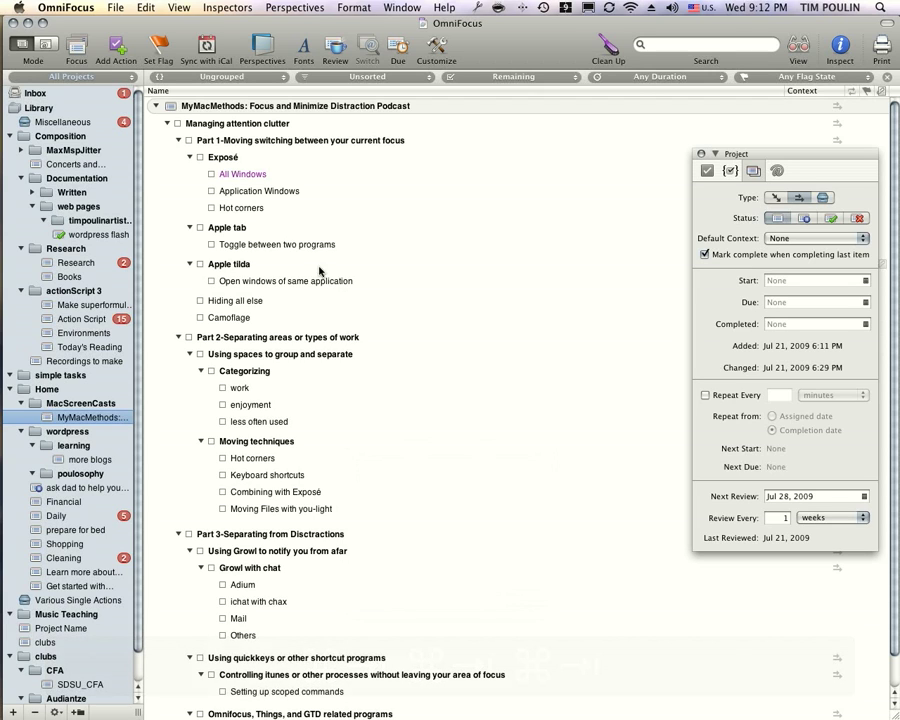
click(211, 245)
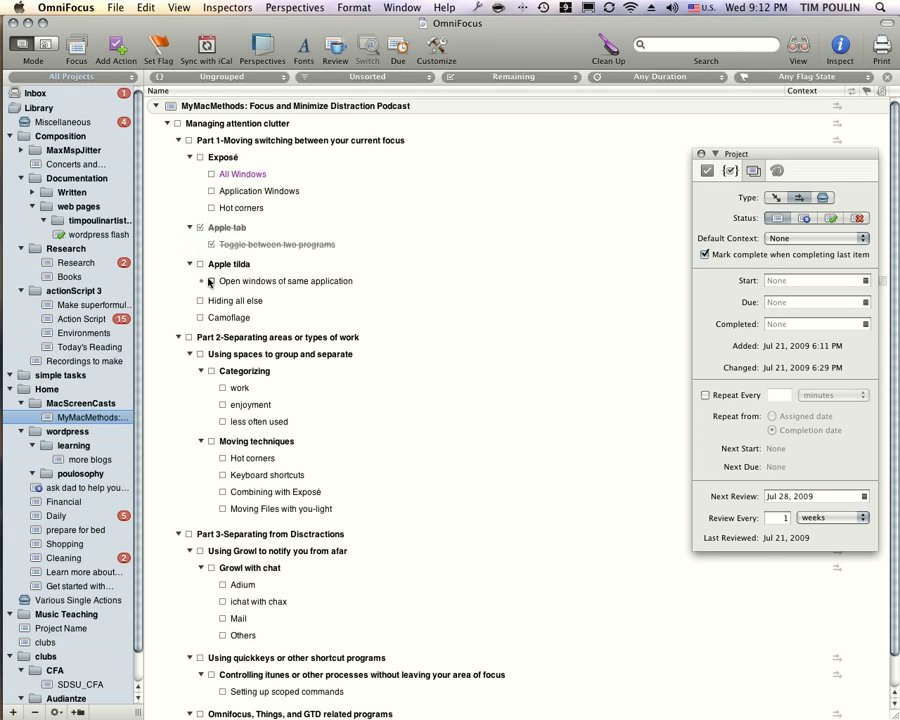
- Switch to Safari and load the bookmarked artist blog's WordPress login page
key(super+Tab)
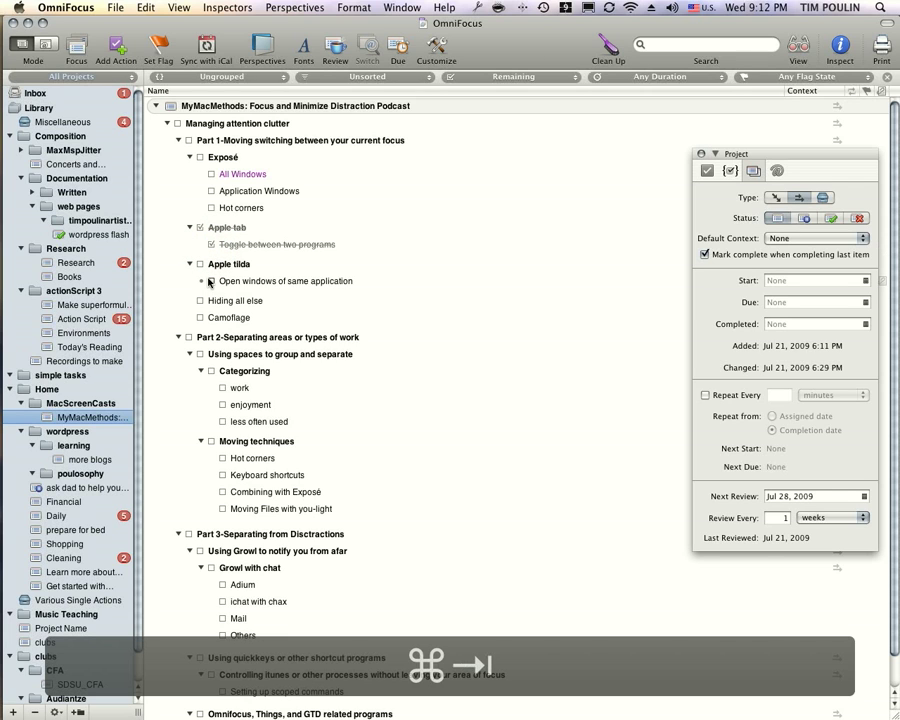
key(super+Tab)
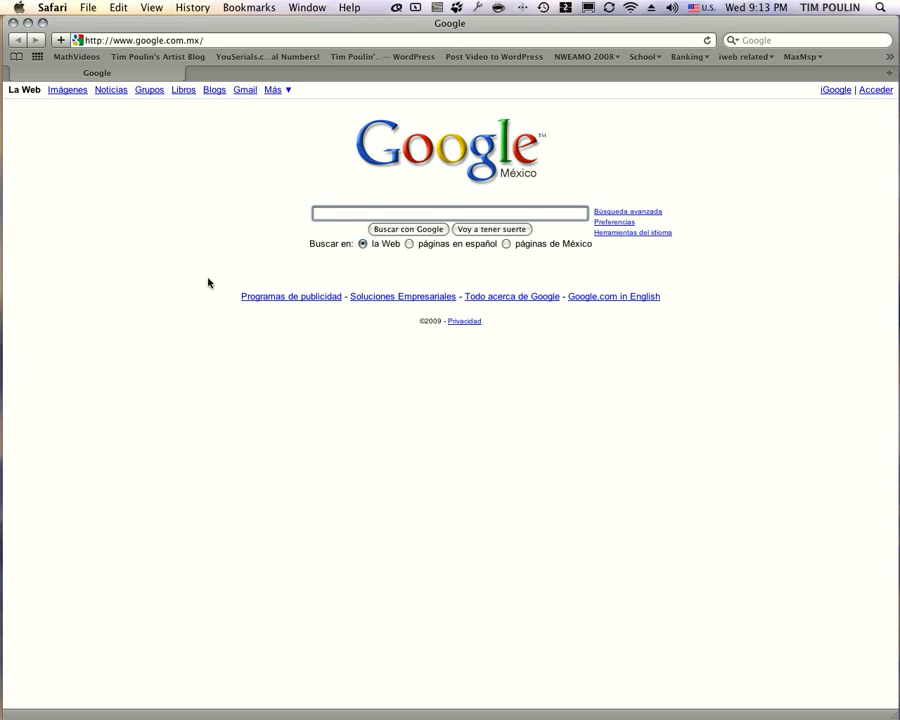
click(184, 56)
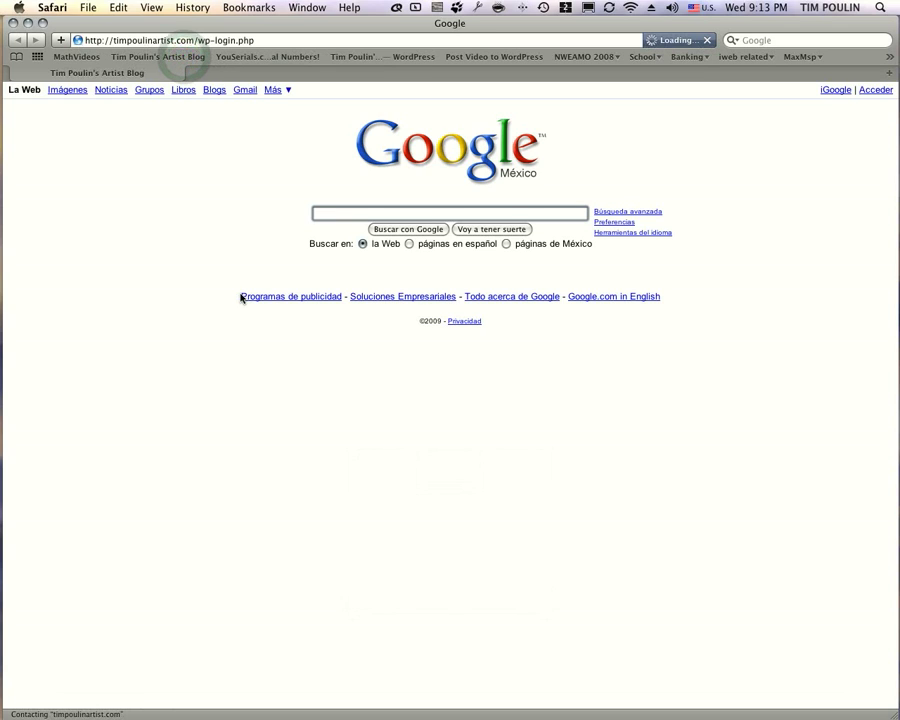
- Switch to Finder and open a second window showing the home folder
key(super+Tab)
key(super+Tab)
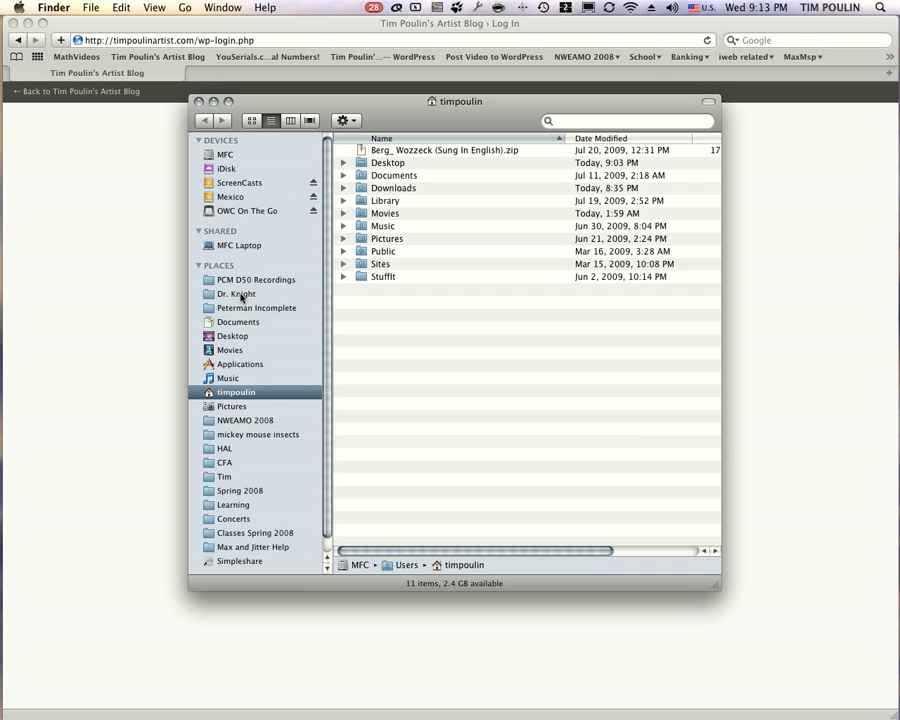
key(super+n)
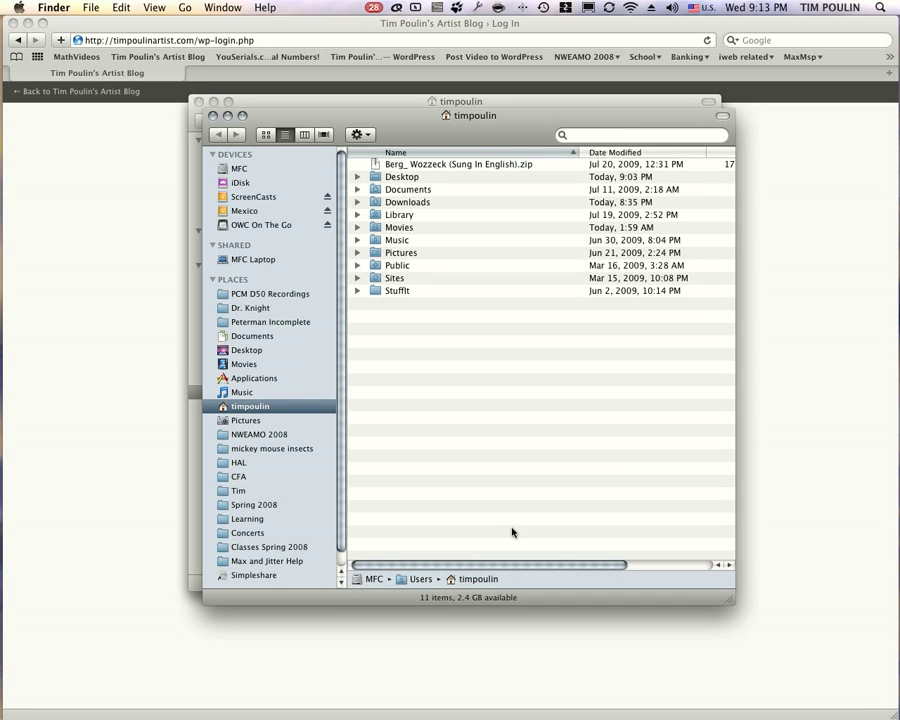
- Bring the first Finder window forward through the Exposé application-windows view and show the Mexico drive in it
key(F10)
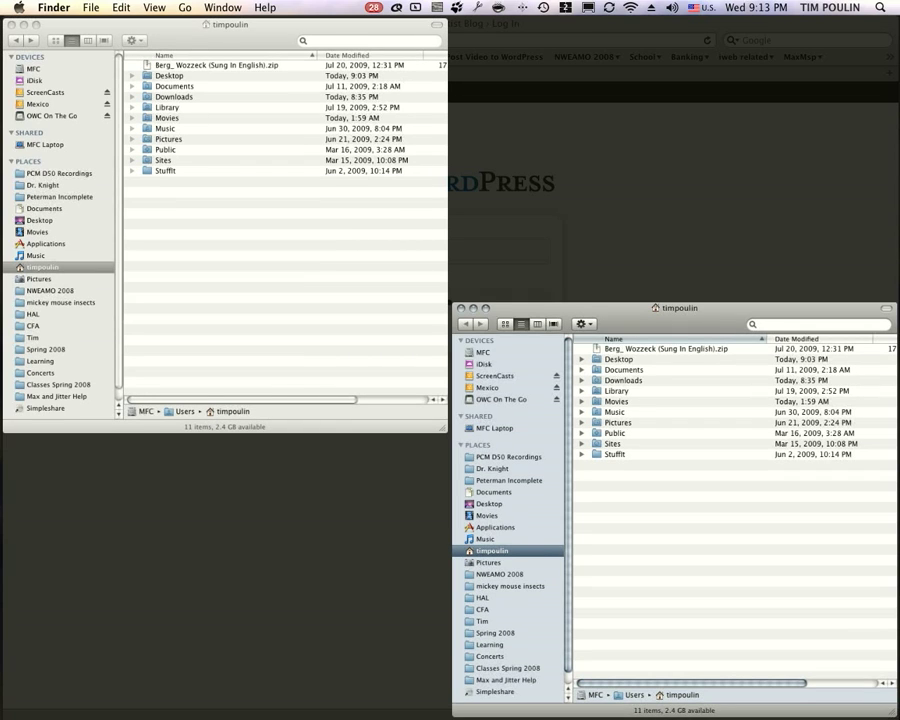
click(760, 610)
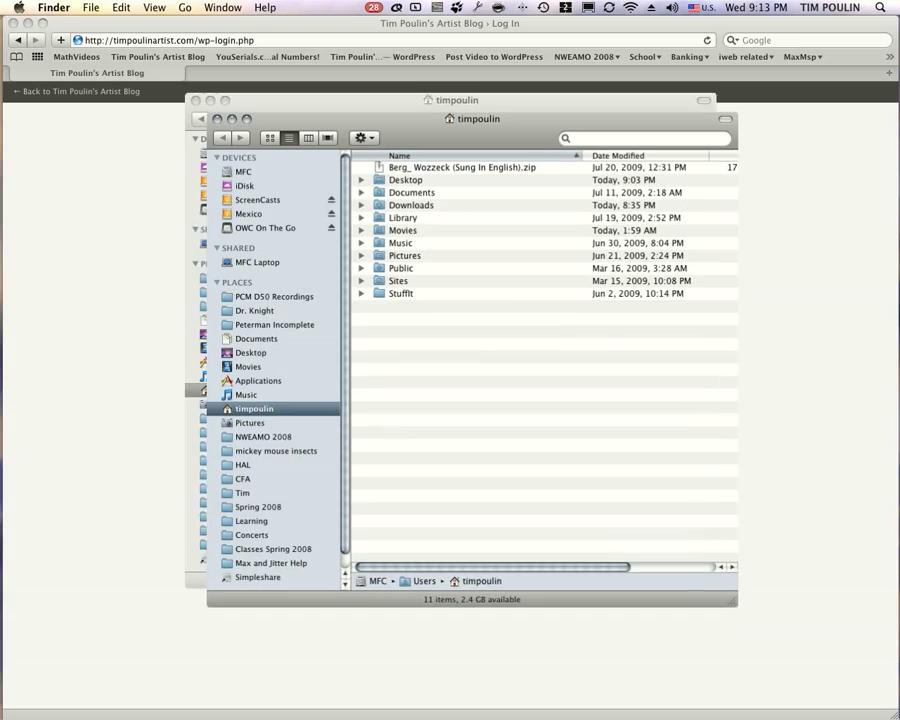
key(F10)
click(406, 210)
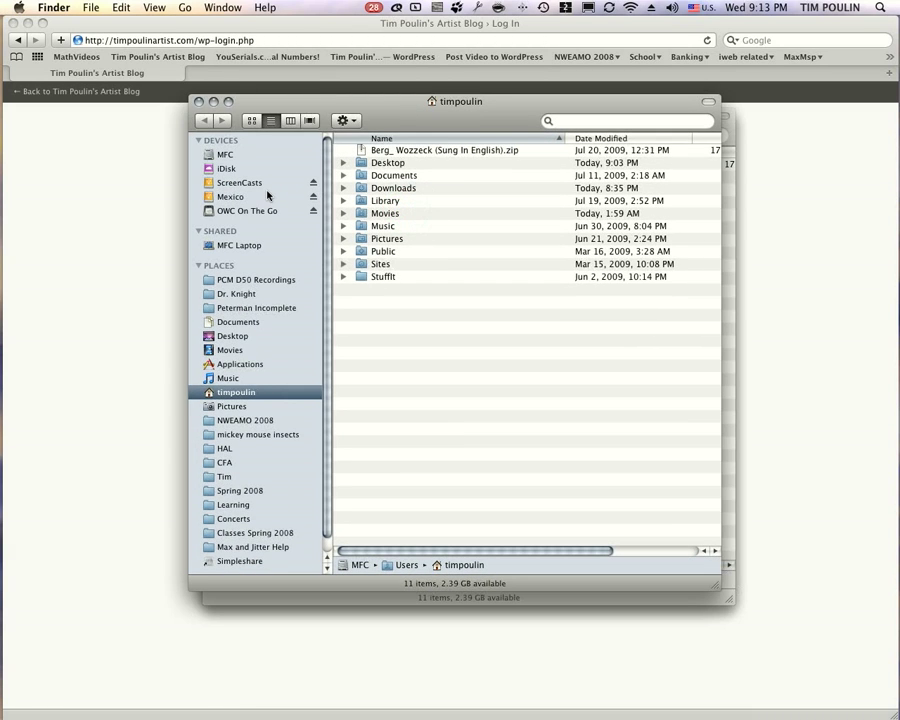
click(266, 197)
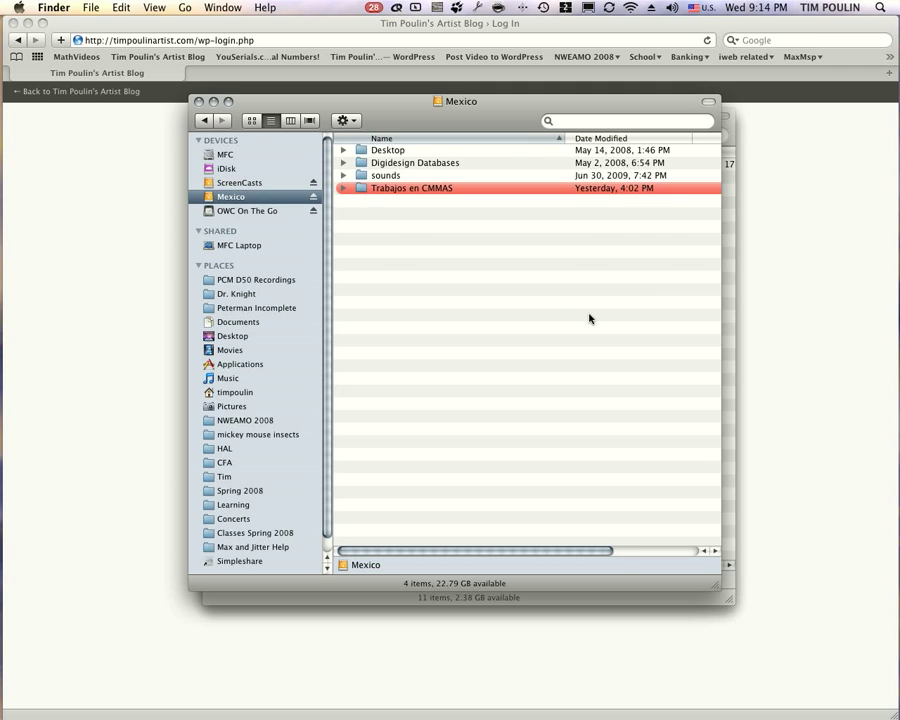
- Cycle repeatedly between the Mexico and home folder windows in Finder
key(super+grave)
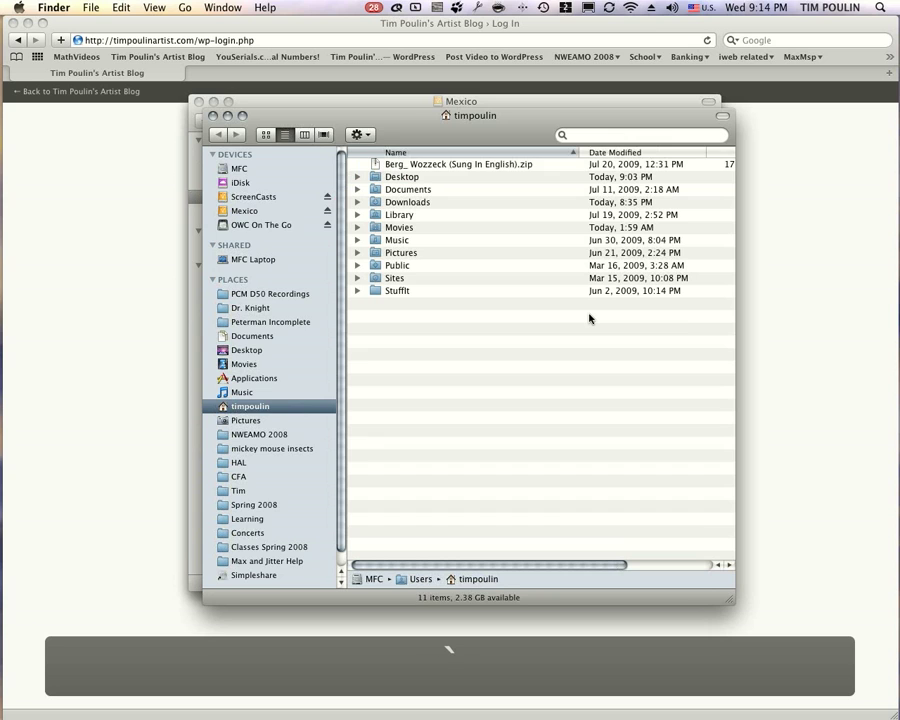
key(super+grave)
key(super+grave)
key(super+grave)
key(super+grave)
key(super+grave)
key(super+grave)
key(super+grave)
key(super+grave)
key(super+grave)
key(super+grave)
key(super+grave)
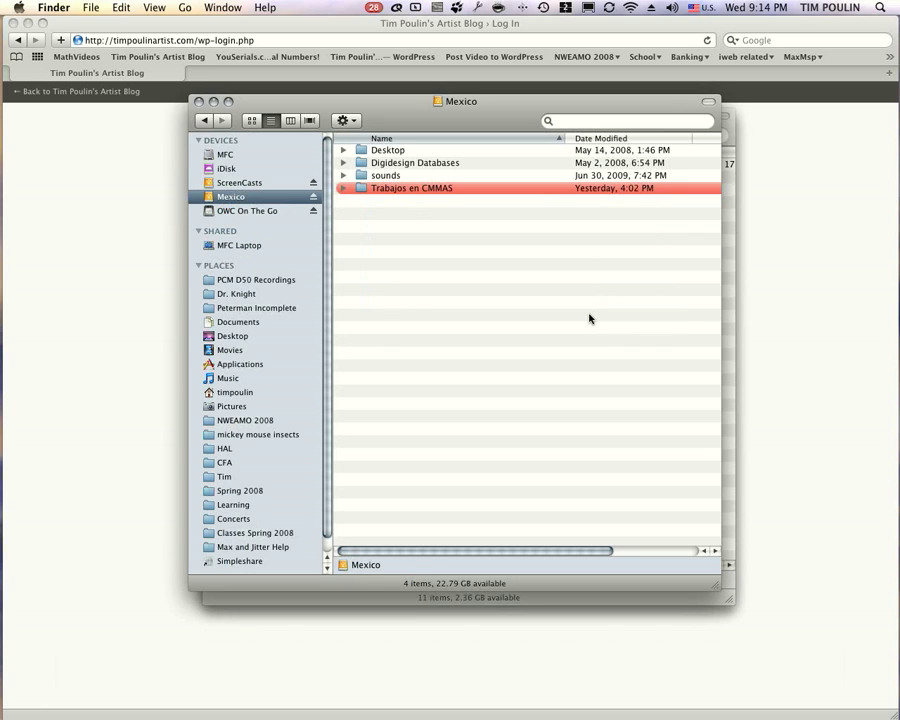
- Search Google for "apple" in a new Safari window and cycle between it and the blog login window
key(super+Tab)
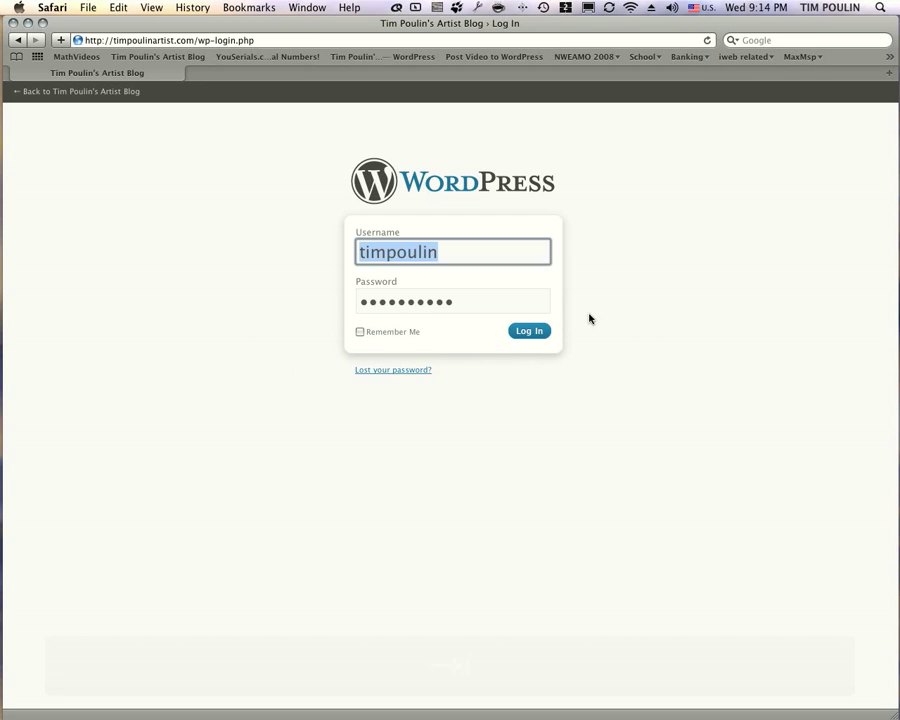
key(super+n)
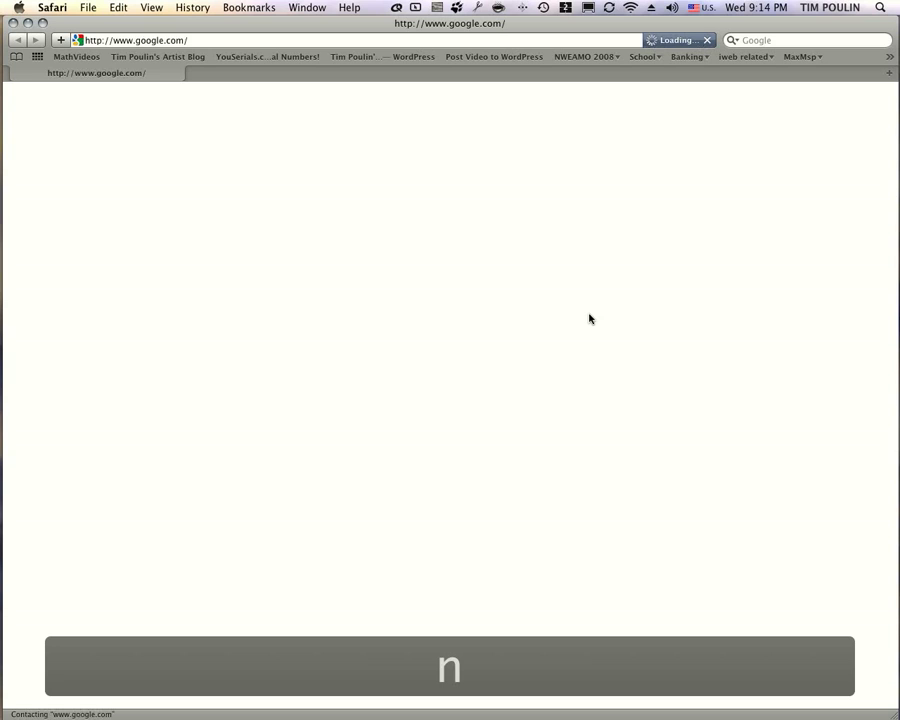
key(super+f)
text(apple)
key(Return)
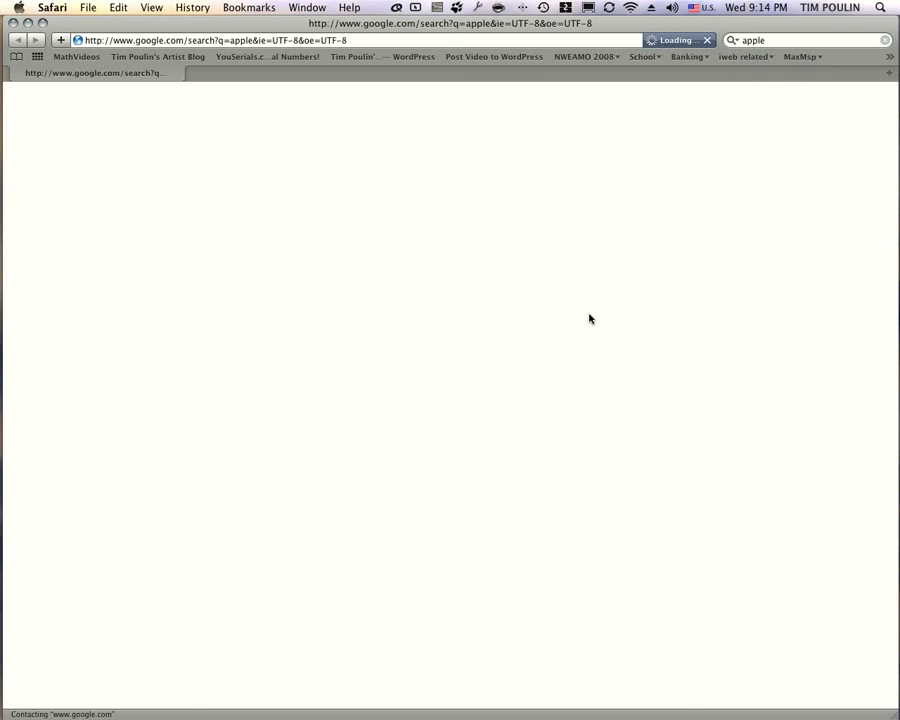
key(super+grave)
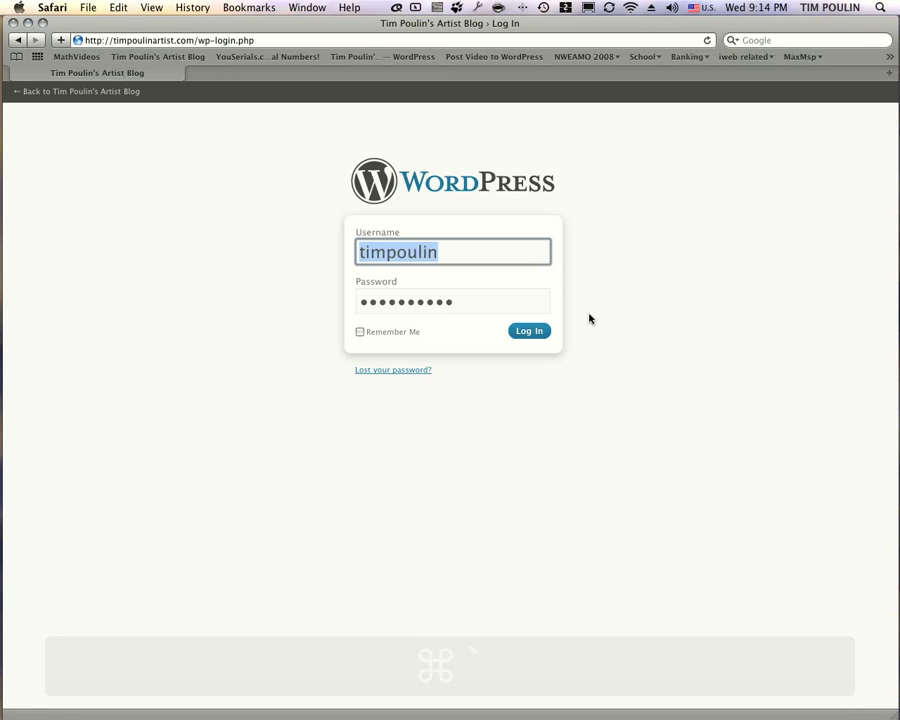
key(super+grave)
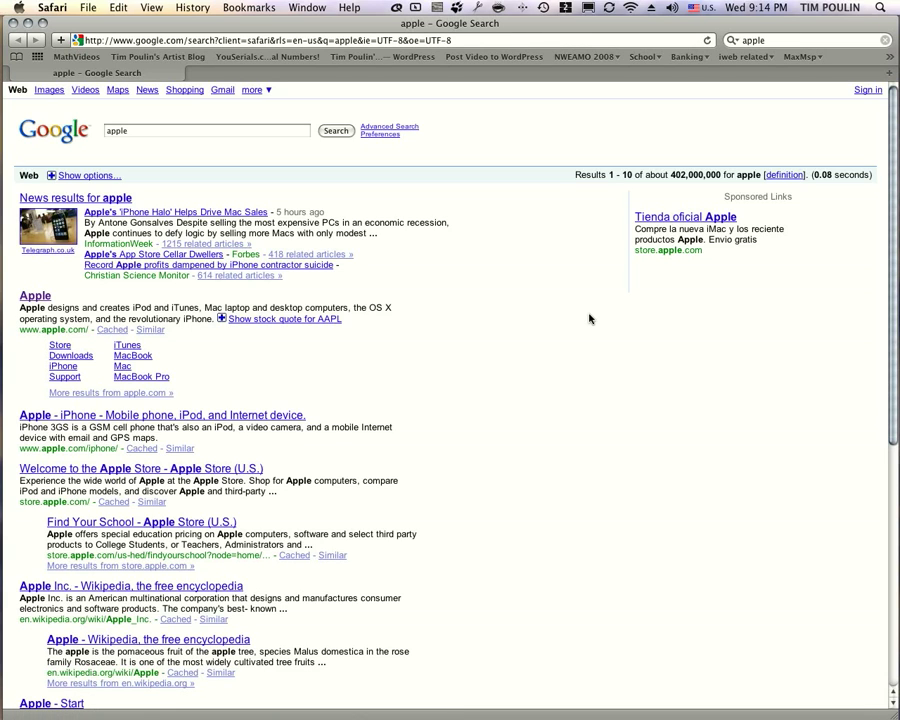
- Display all open windows in Exposé from the blog login window, and bring the Google results window forward through the application-windows view
key(super+grave)
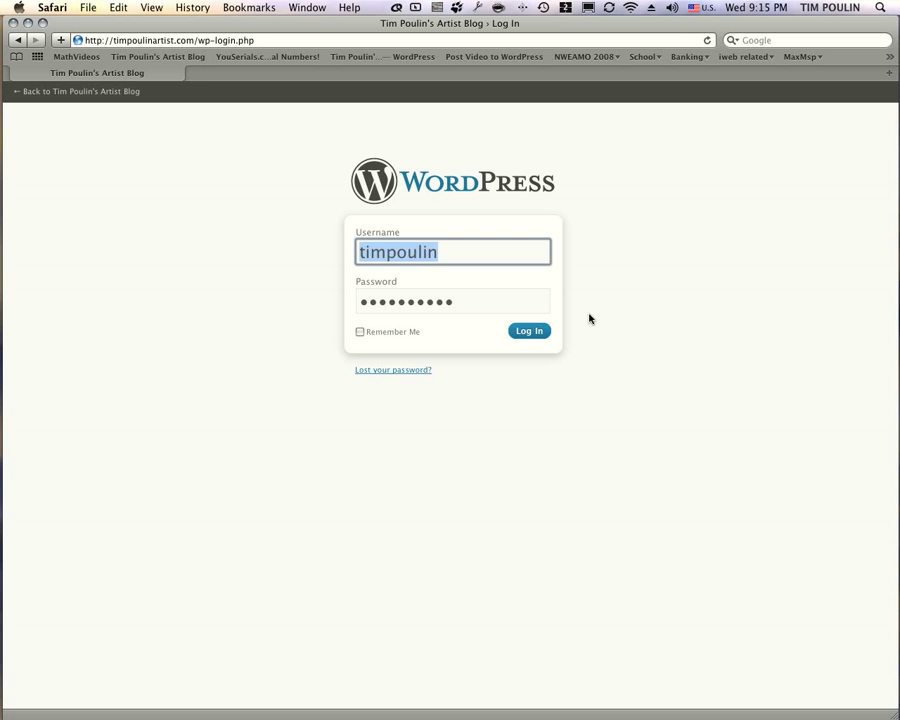
mouse_move(897, 5)
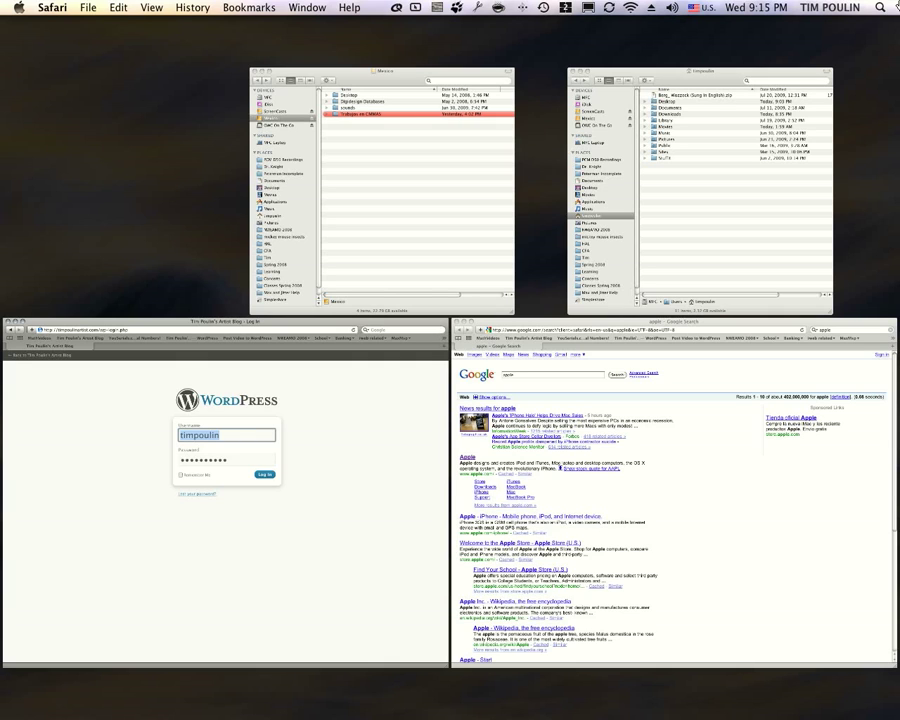
key(F9)
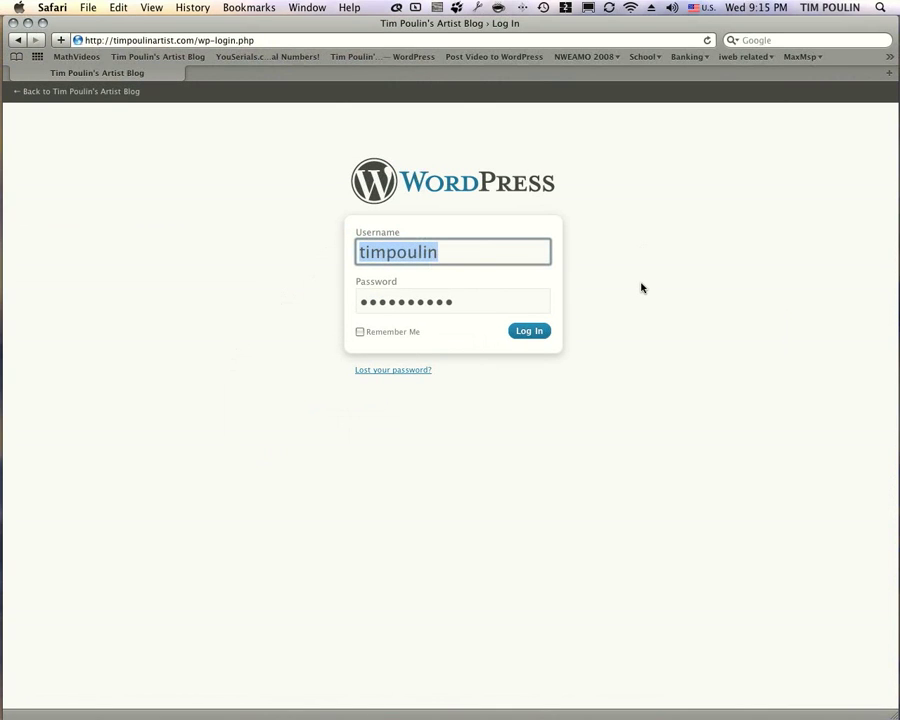
key(F9)
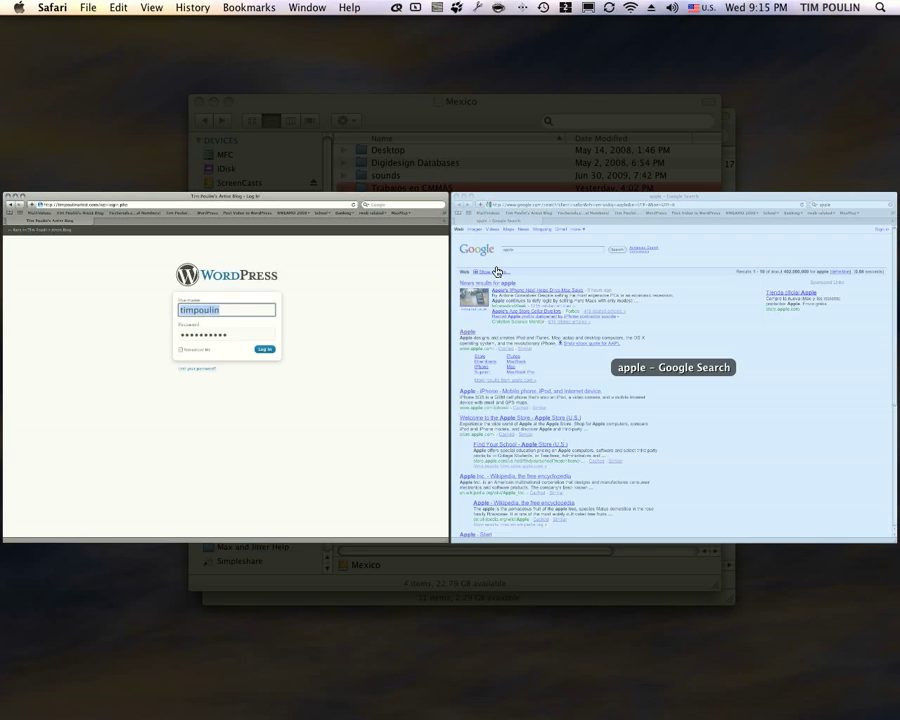
click(517, 268)
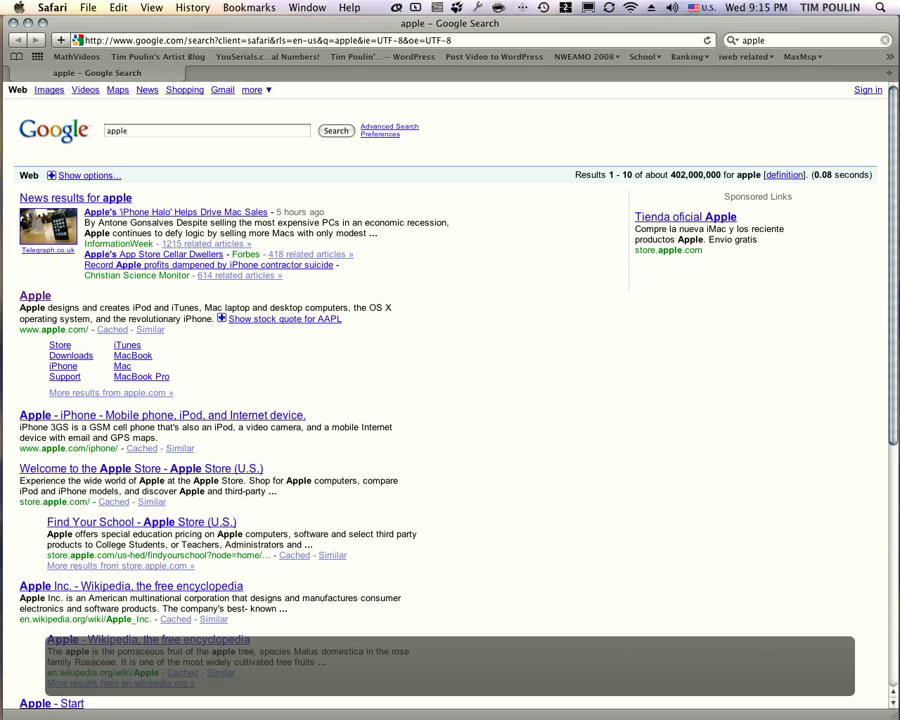
- Switch back and forth between Safari and the OmniFocus project outline, ending in Safari
key(super+Tab)
key(super+Tab)
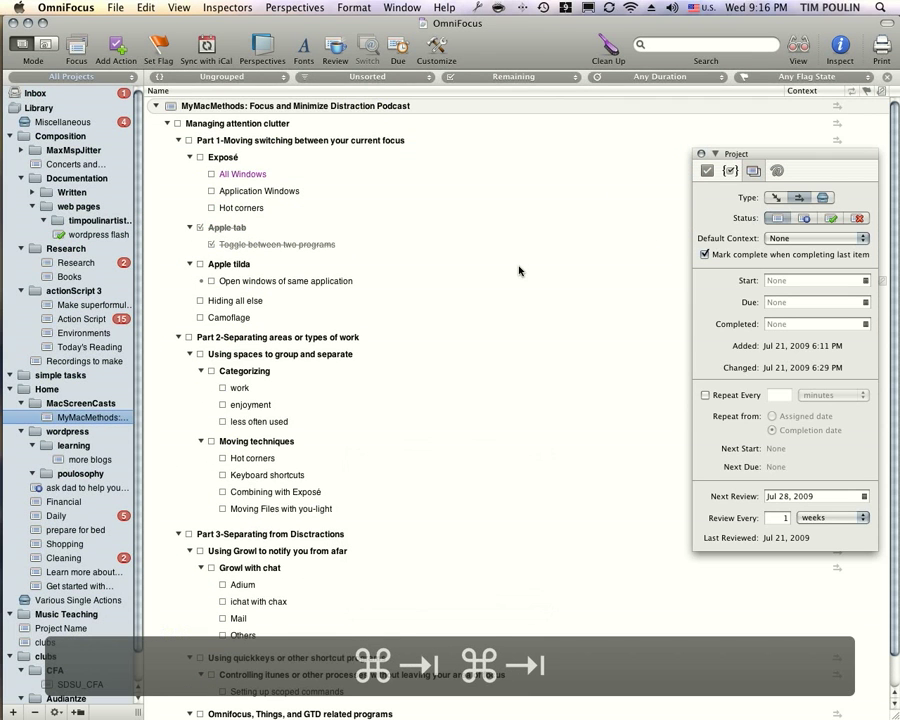
key(super+Tab)
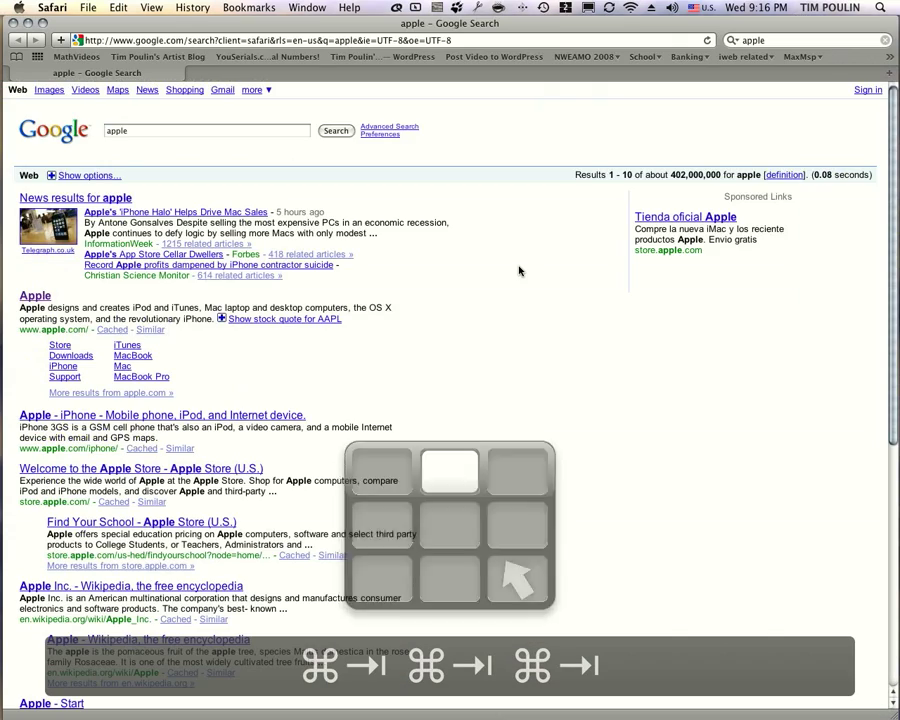
- Cycle repeatedly between the two open Safari windows, ending on the Google results for "apple"
key(super+grave)
key(super+grave)
key(super+grave)
key(super+grave)
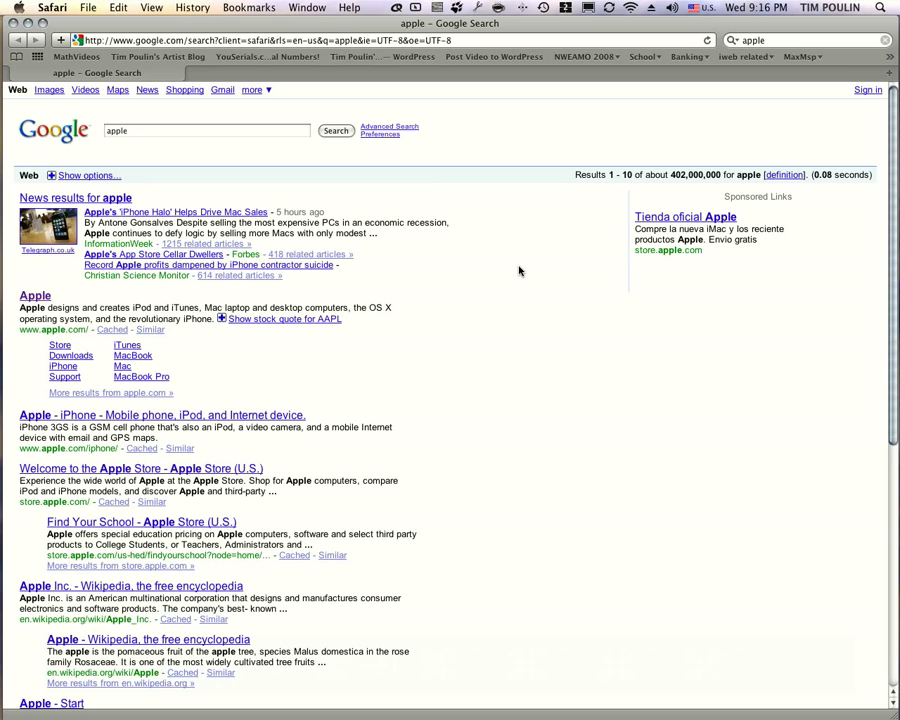
- Review Camouflage's Finder integration, Theatre, Advanced and General preferences, and close the preferences window
click(440, 7)
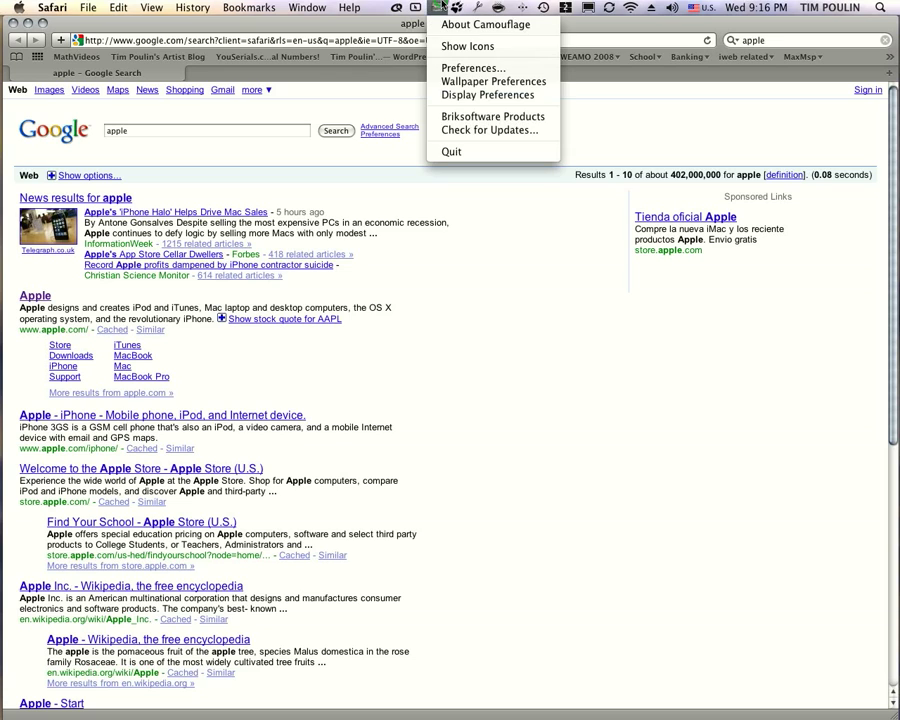
click(490, 69)
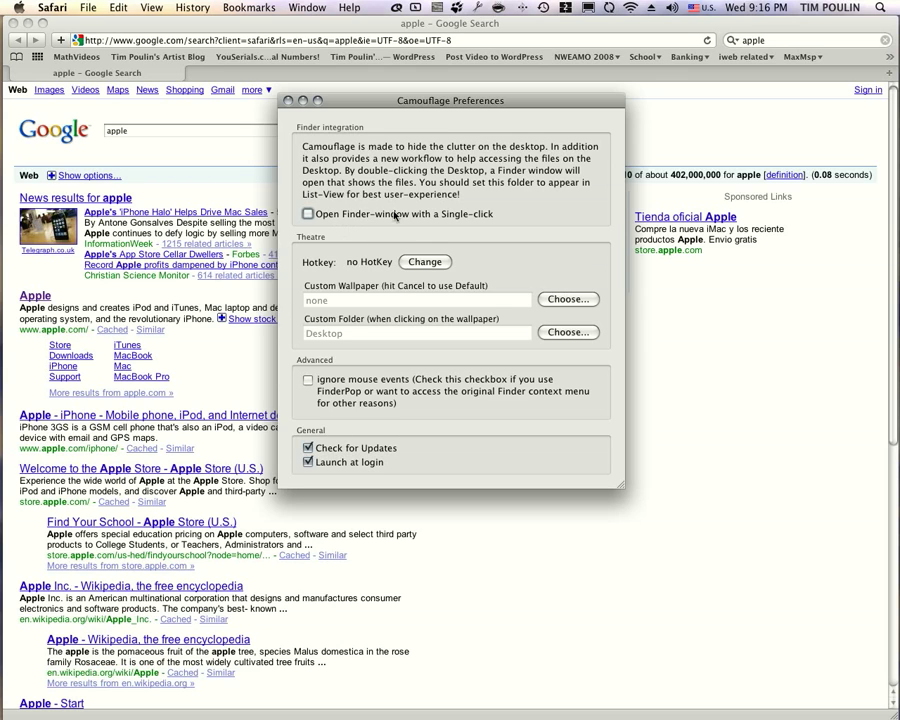
click(288, 102)
click(458, 190)
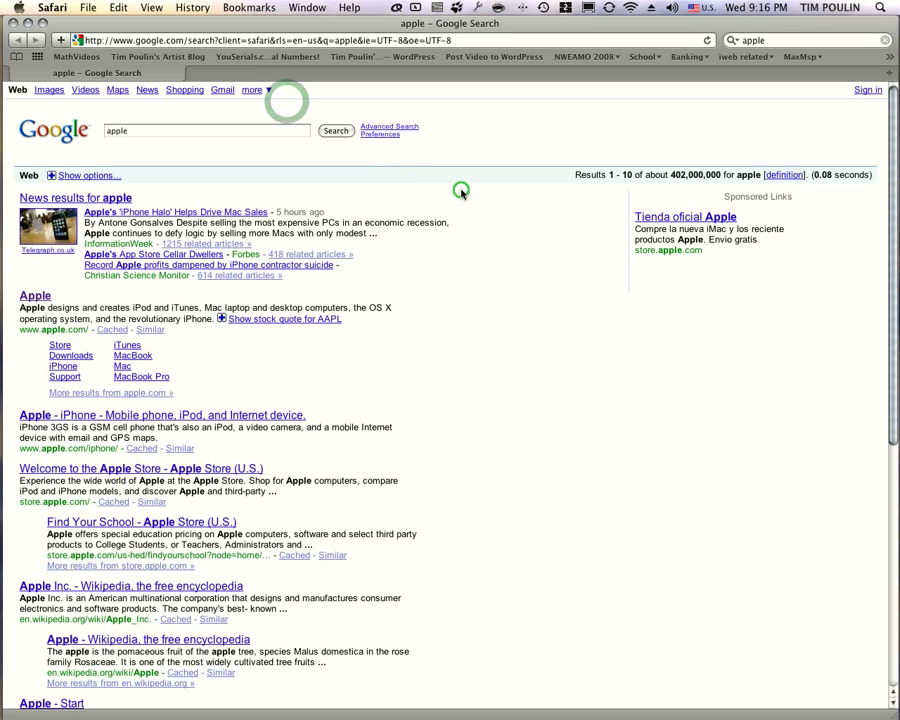